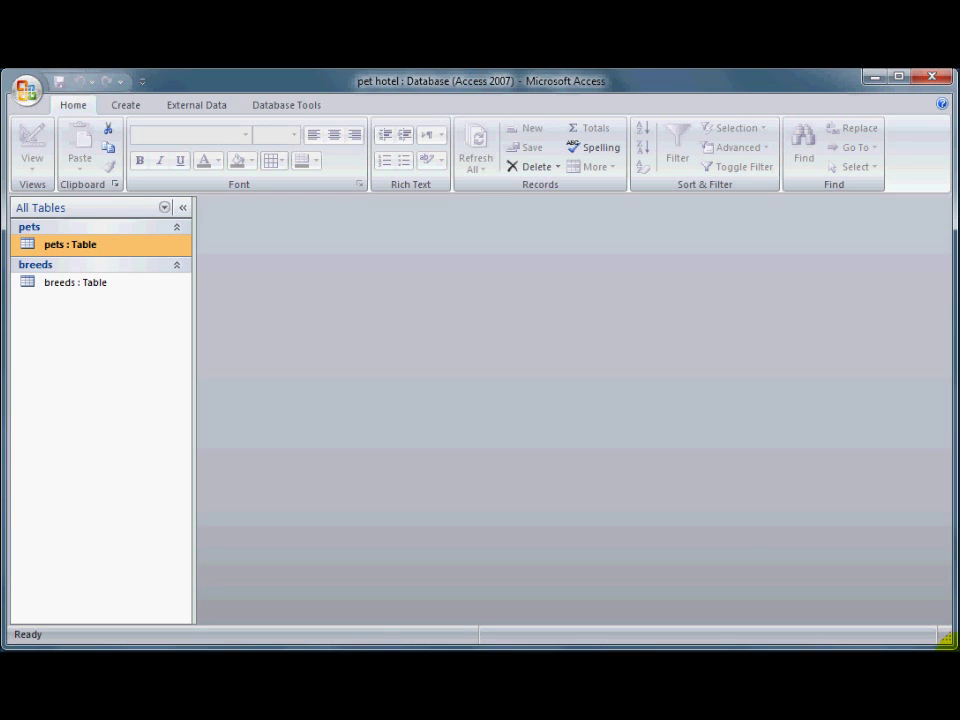
Open the pets table in Design view and start the Lookup Wizard for the gender field, choosing to type in the values
double_click(72, 250)
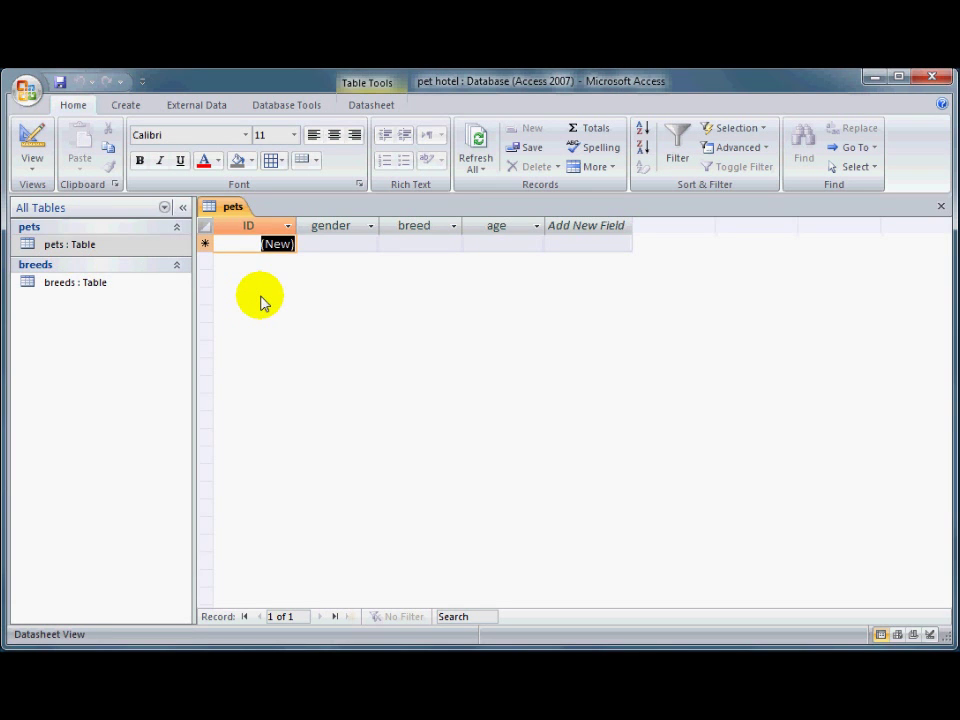
click(34, 146)
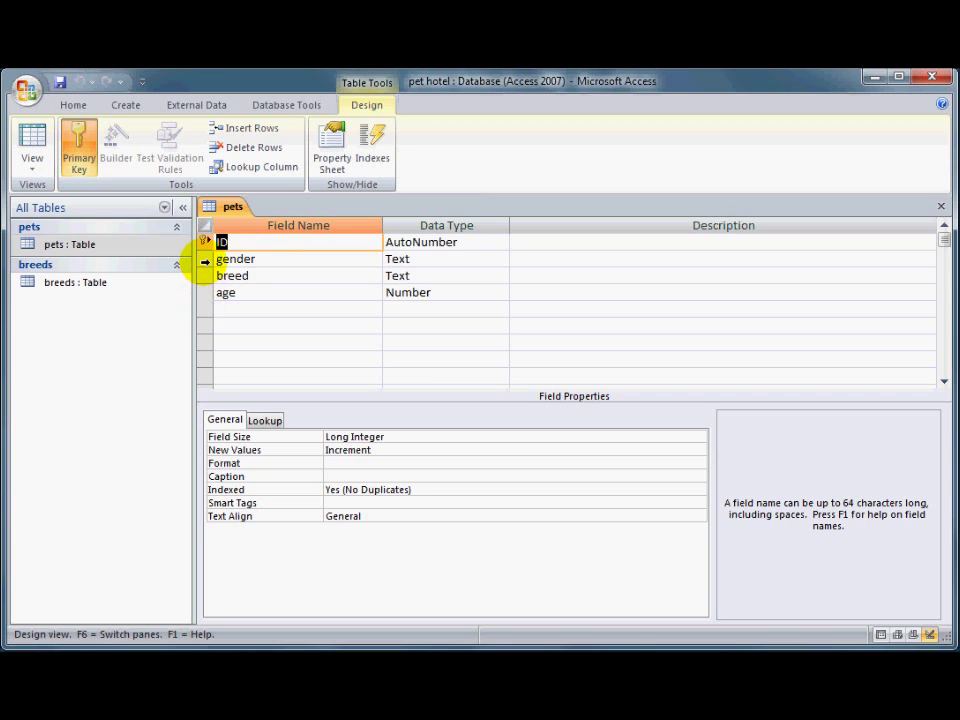
click(204, 258)
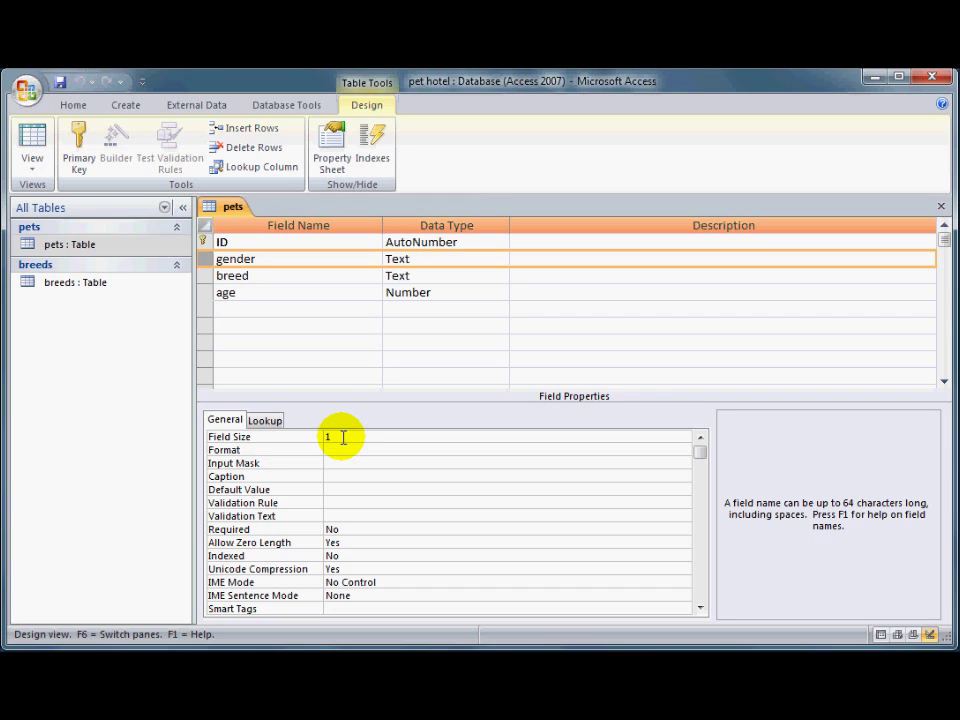
click(418, 258)
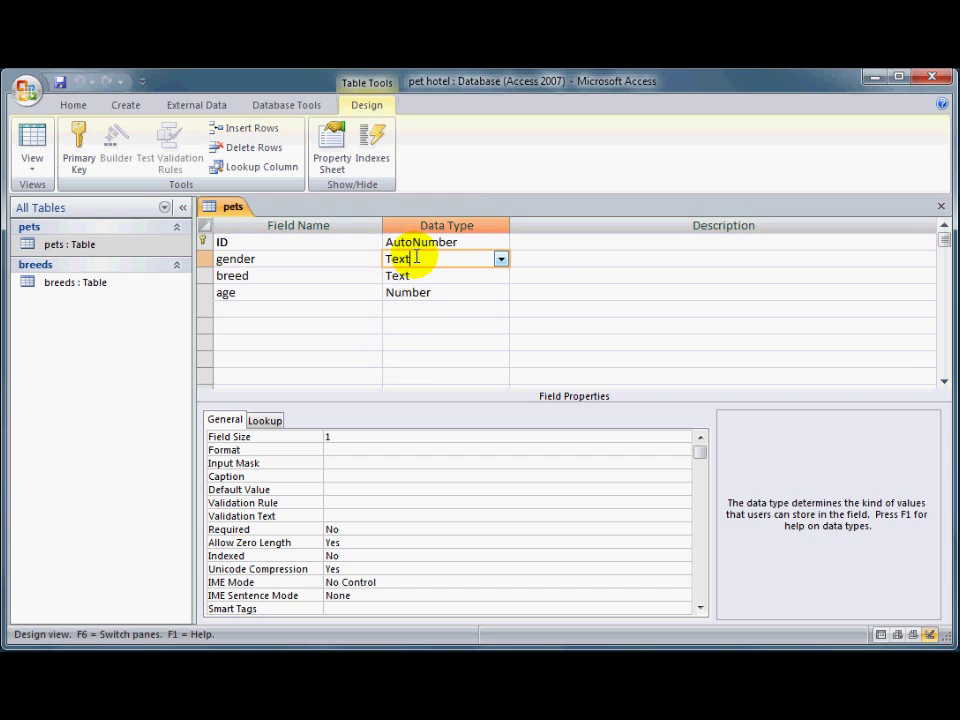
click(500, 260)
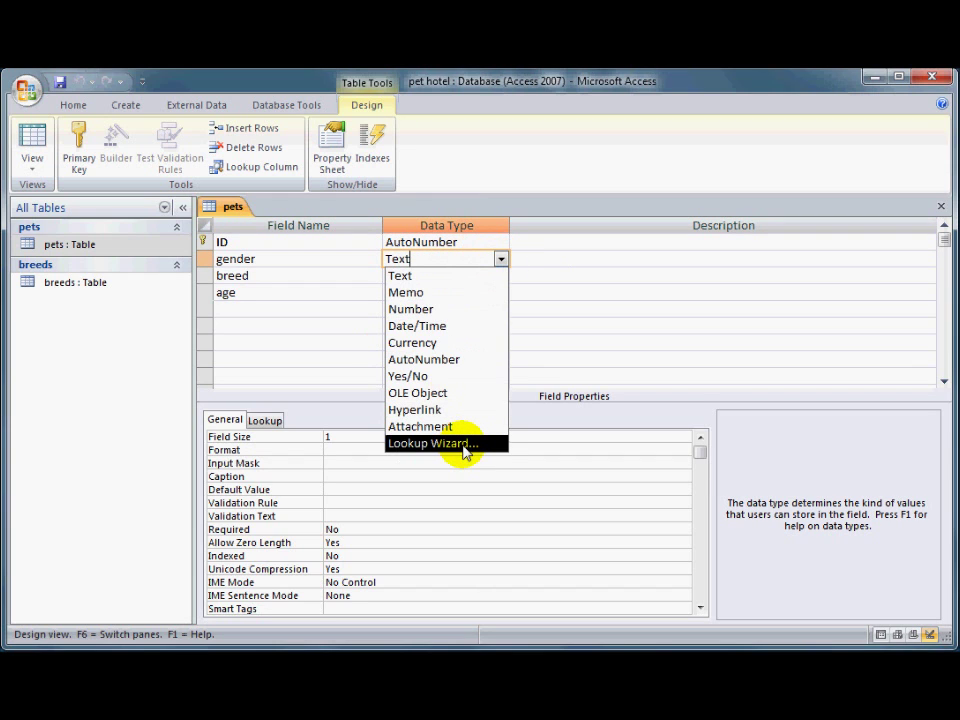
click(430, 443)
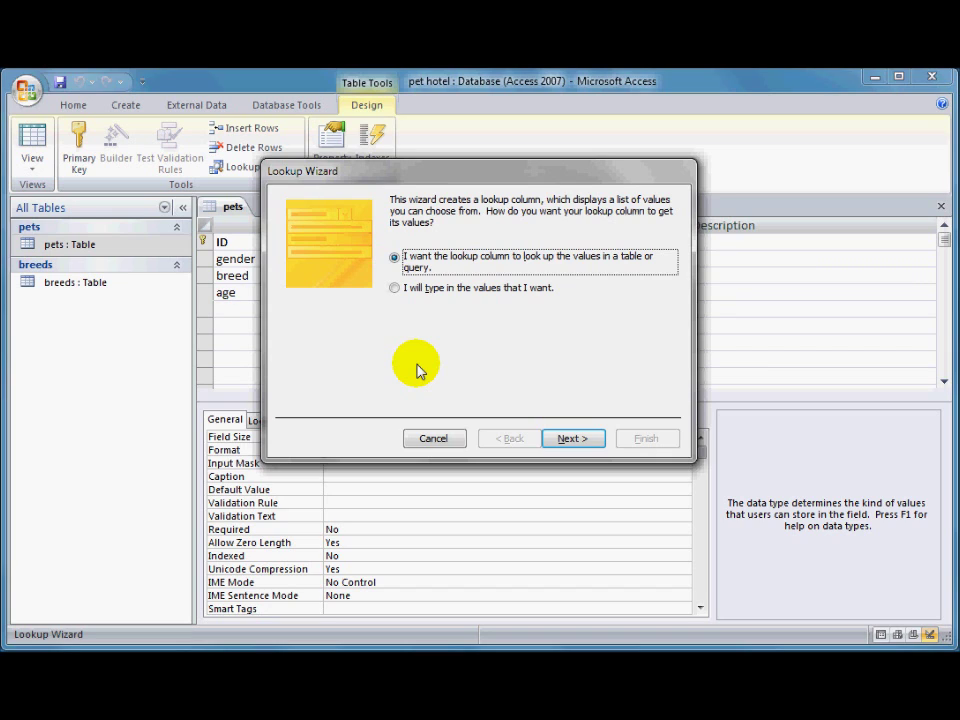
click(396, 289)
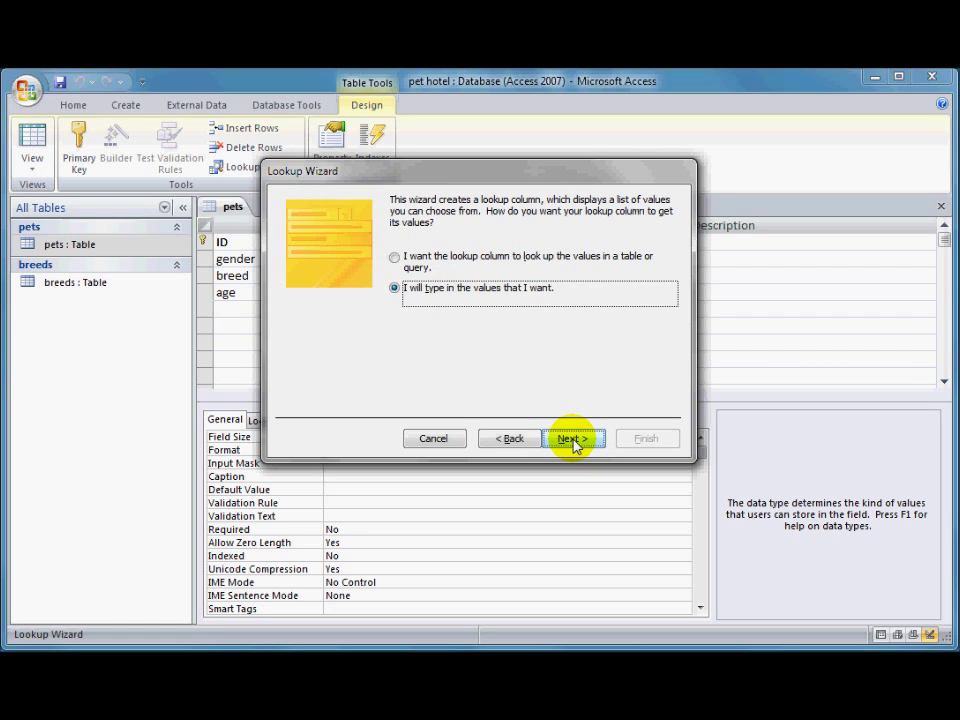
click(573, 440)
Enter M and F as the gender lookup values in one column and finish the wizard, keeping the label gender
click(327, 304)
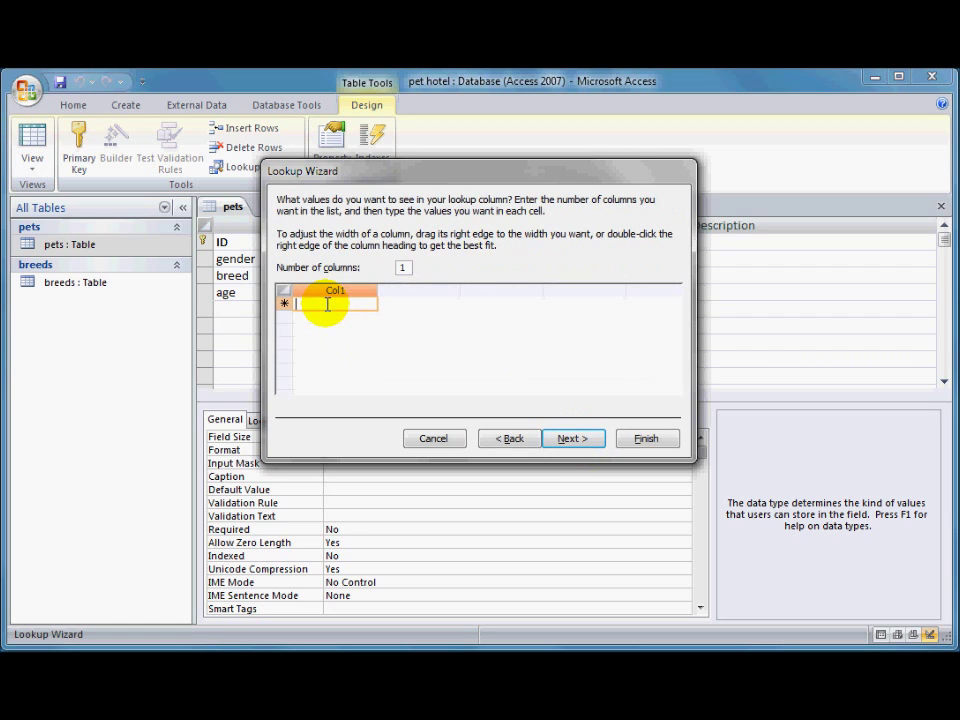
text(M)
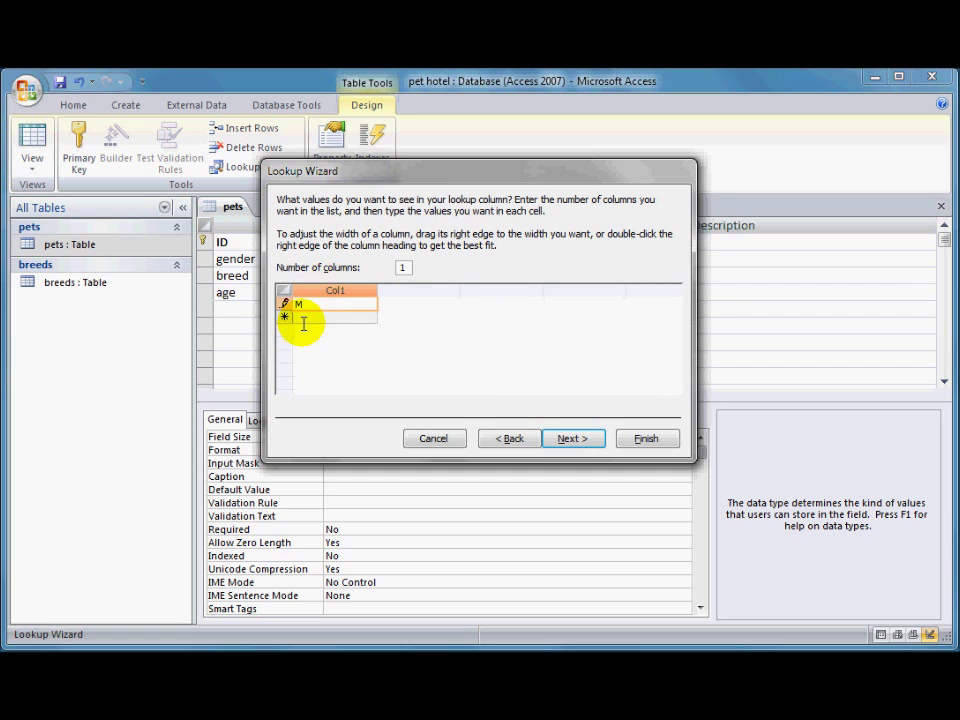
click(302, 320)
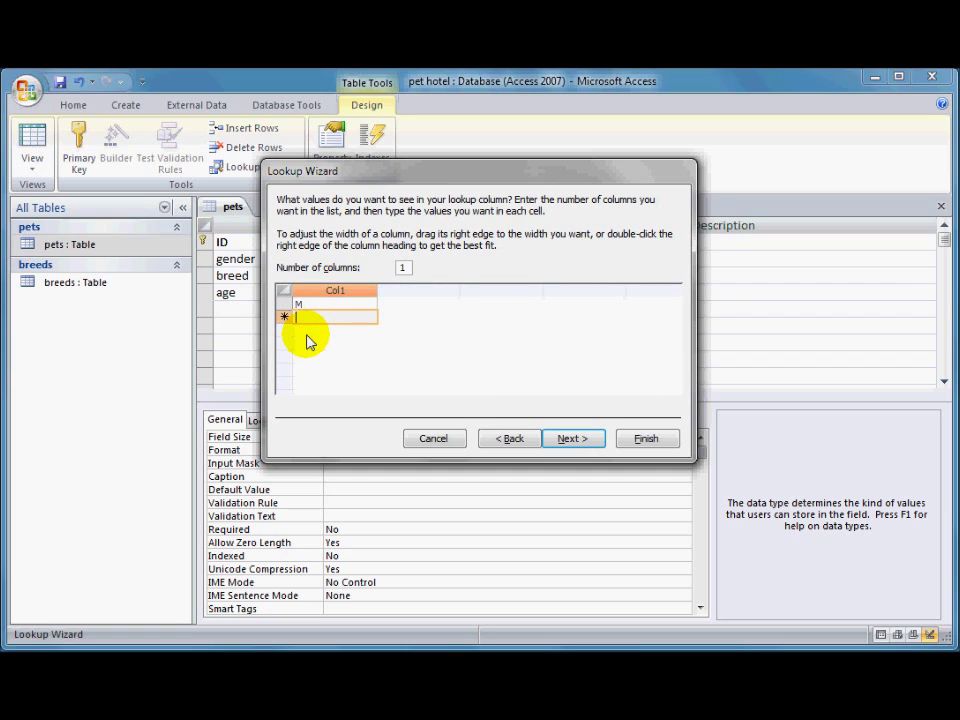
text(F)
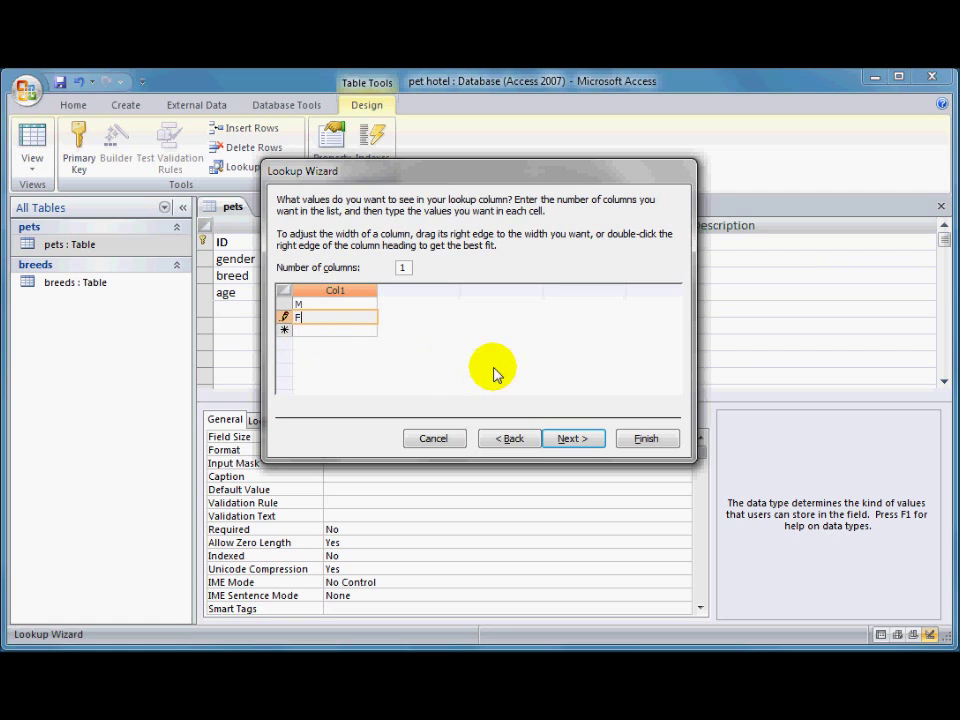
click(572, 439)
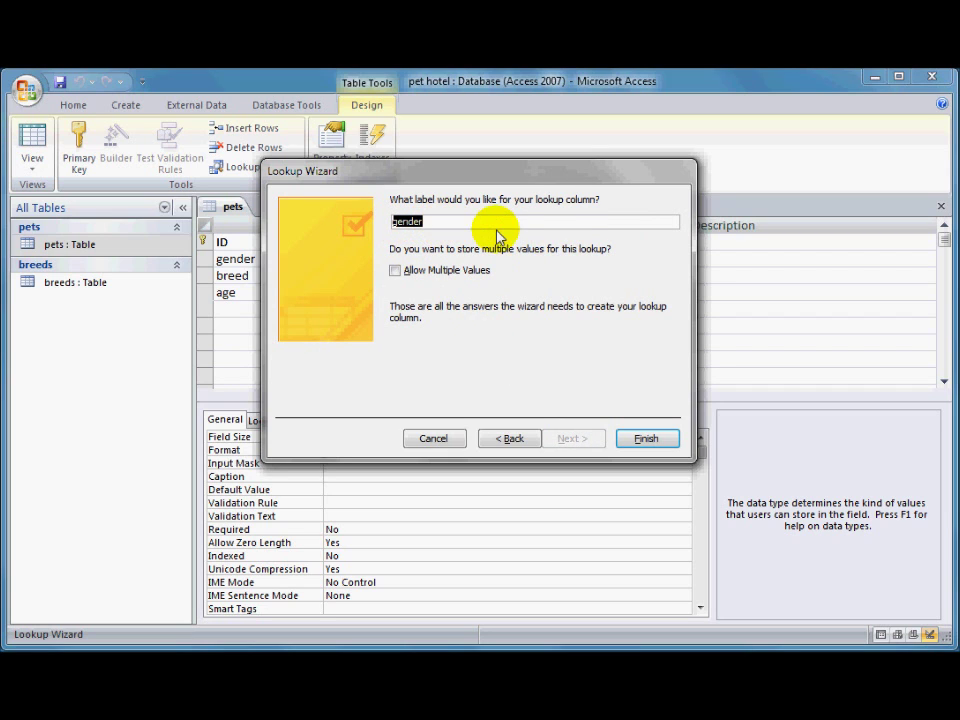
click(649, 441)
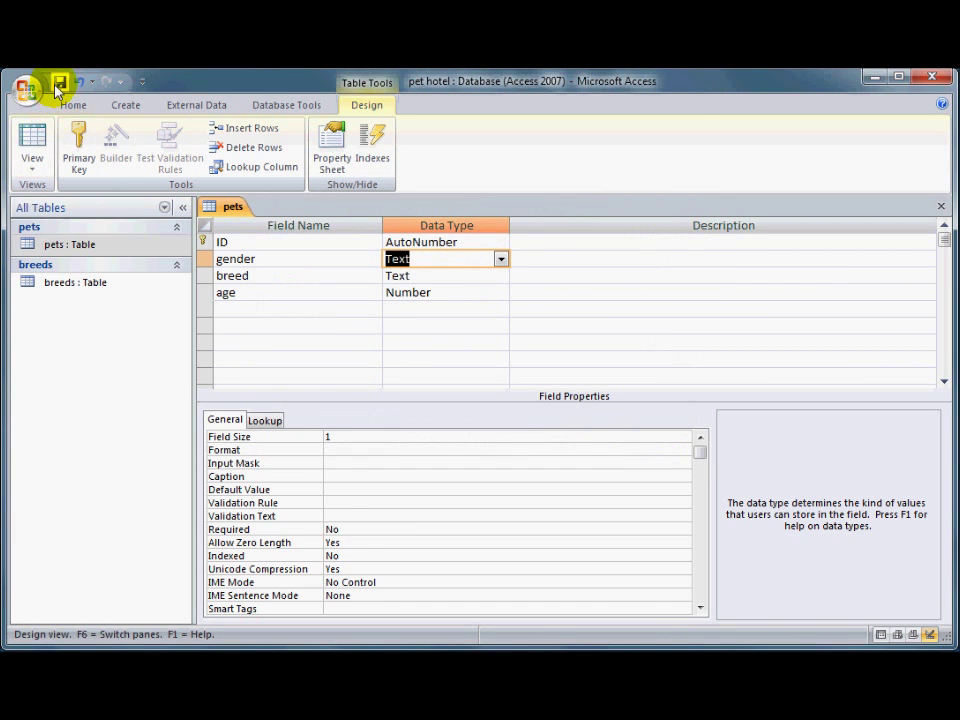
Switch the pets table to Datasheet view and pick M from the lookup list as the new record's gender
click(32, 140)
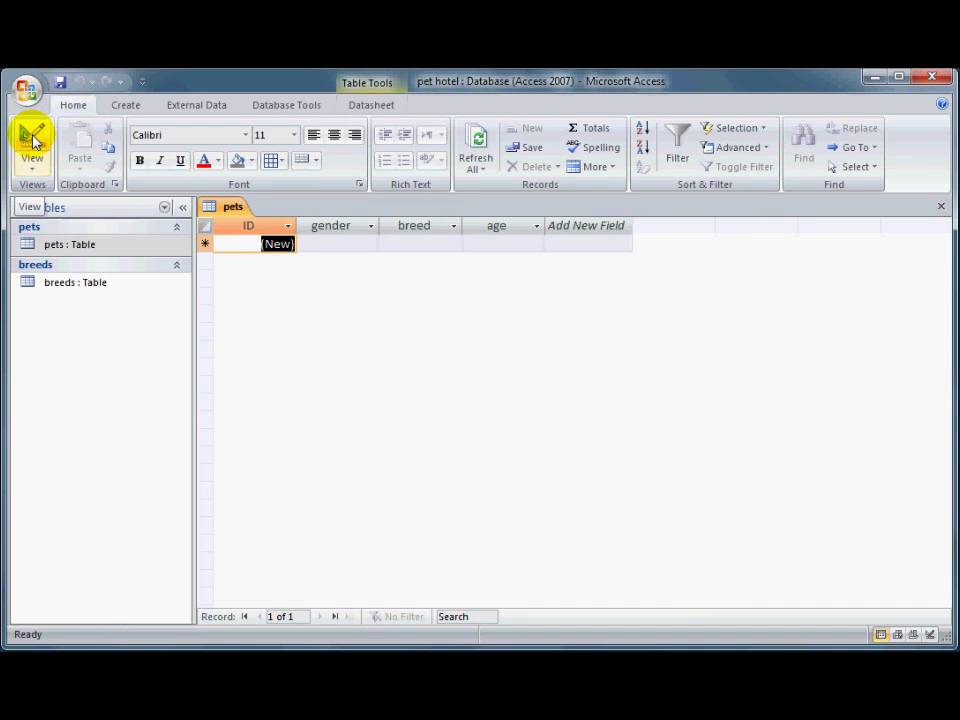
key(Tab)
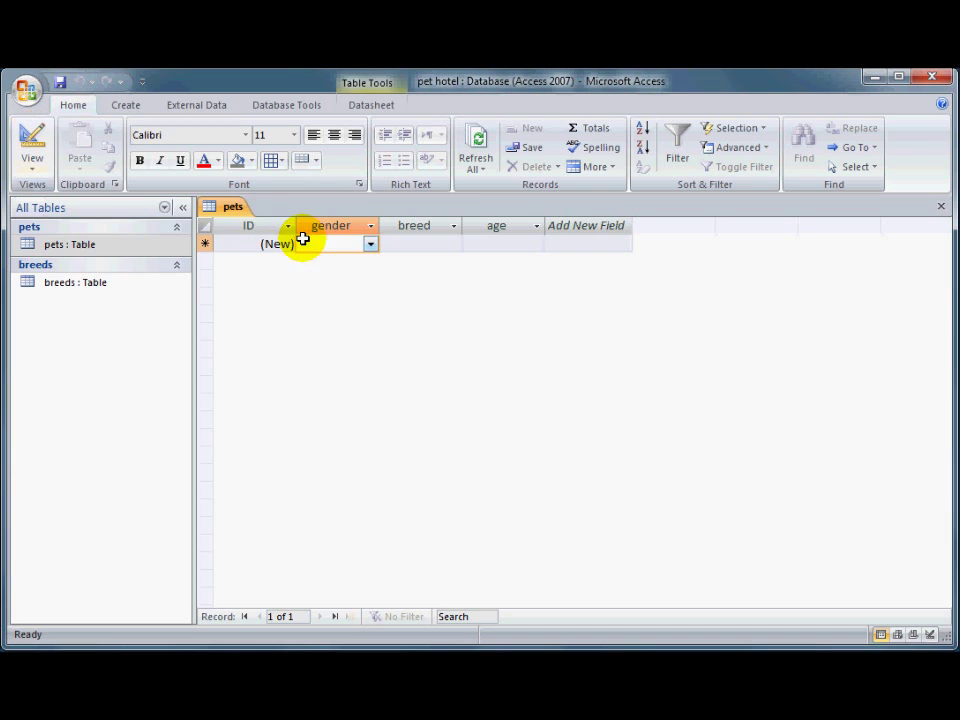
click(370, 246)
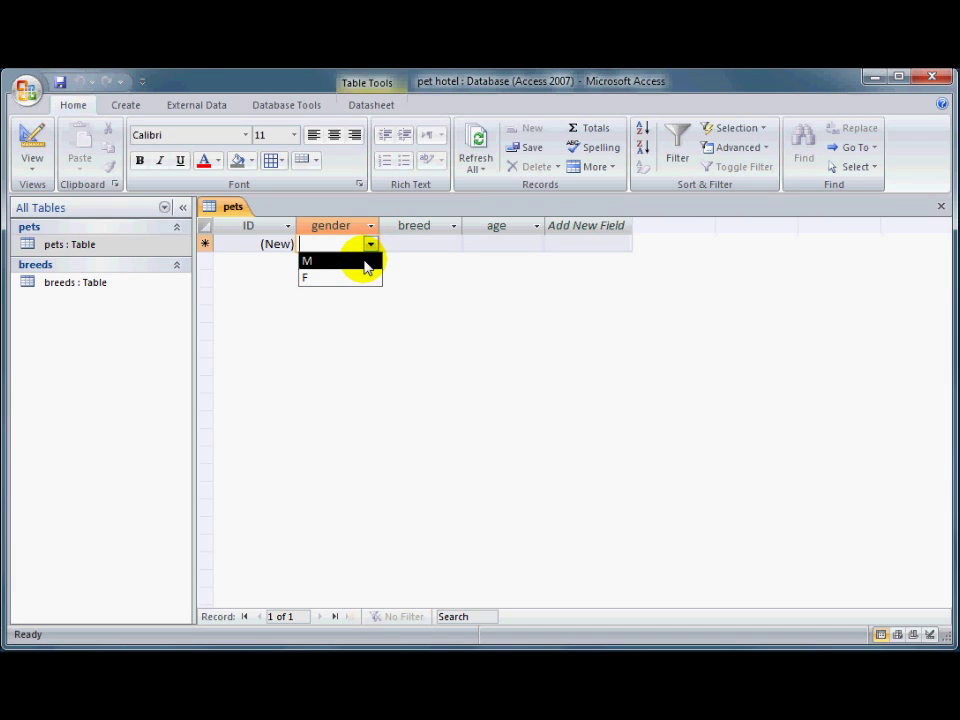
click(366, 262)
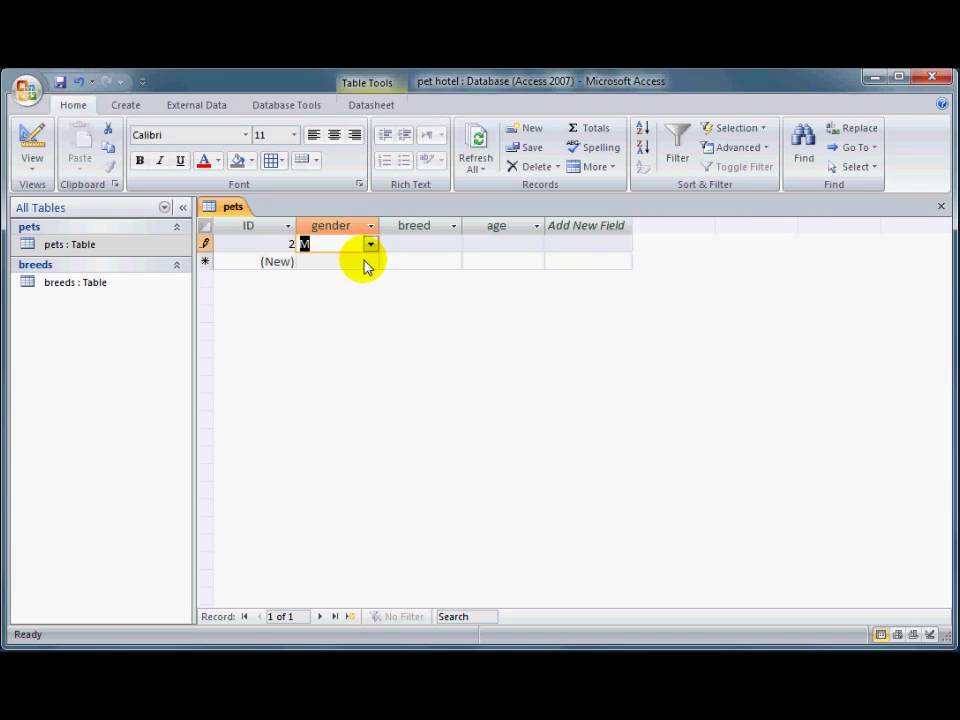
key(Tab)
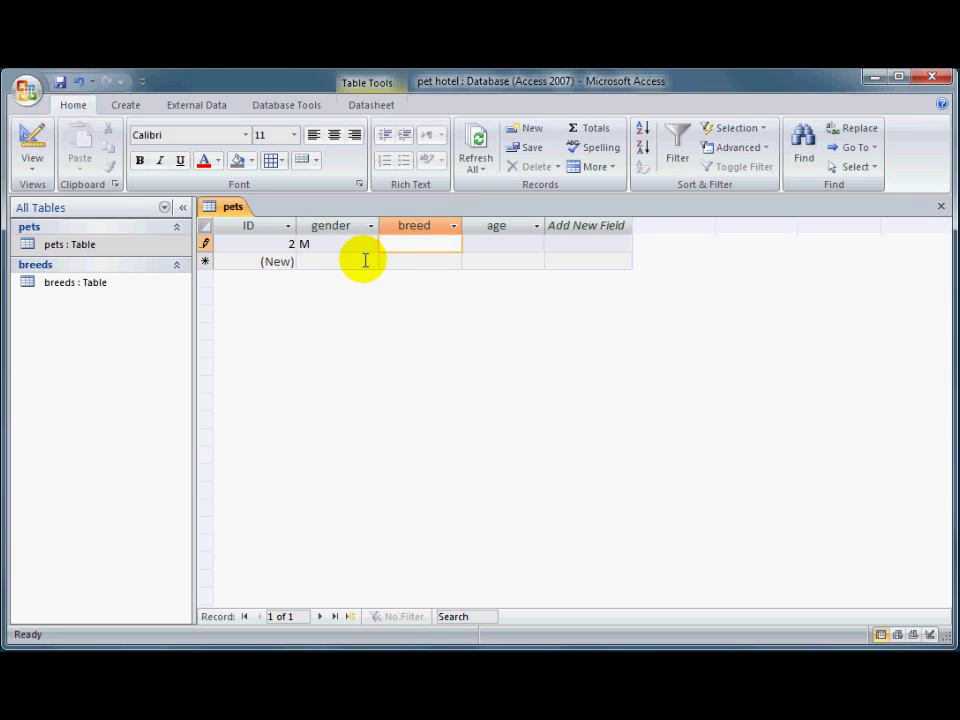
Replace the record's gender with e, a value outside the lookup list
key(shift+Tab)
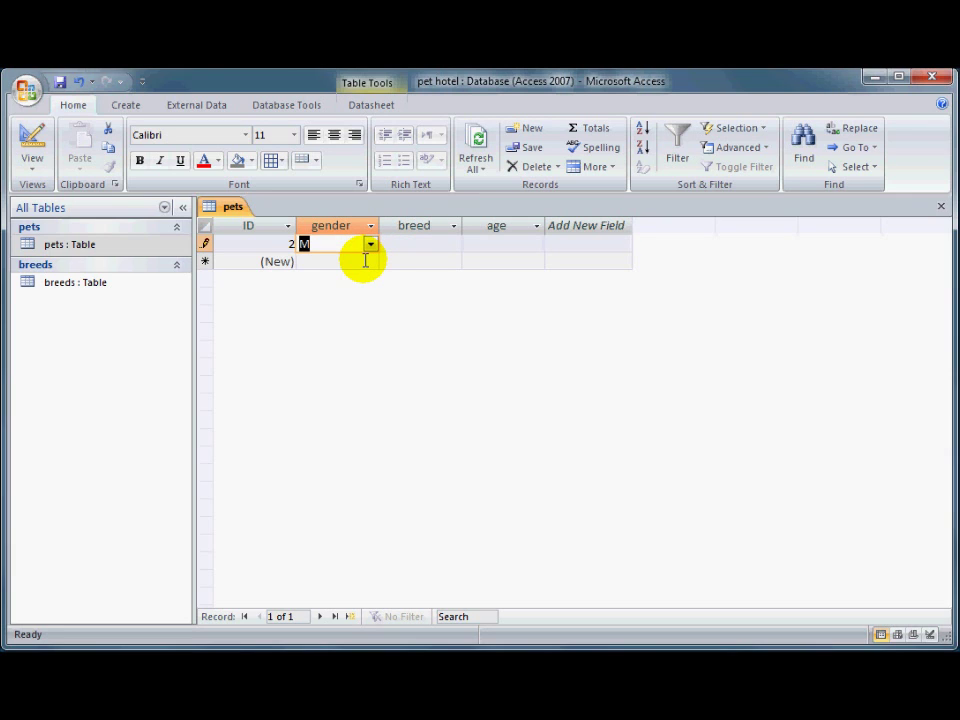
text(e)
key(Tab)
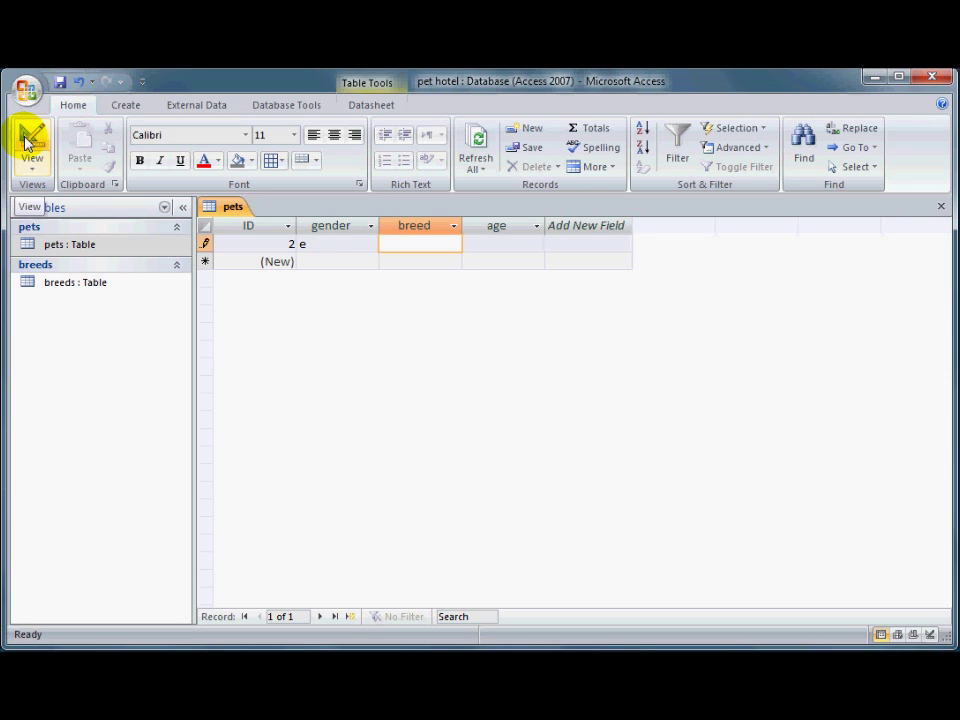
Set the gender of the pets record to F
key(shift+Tab)
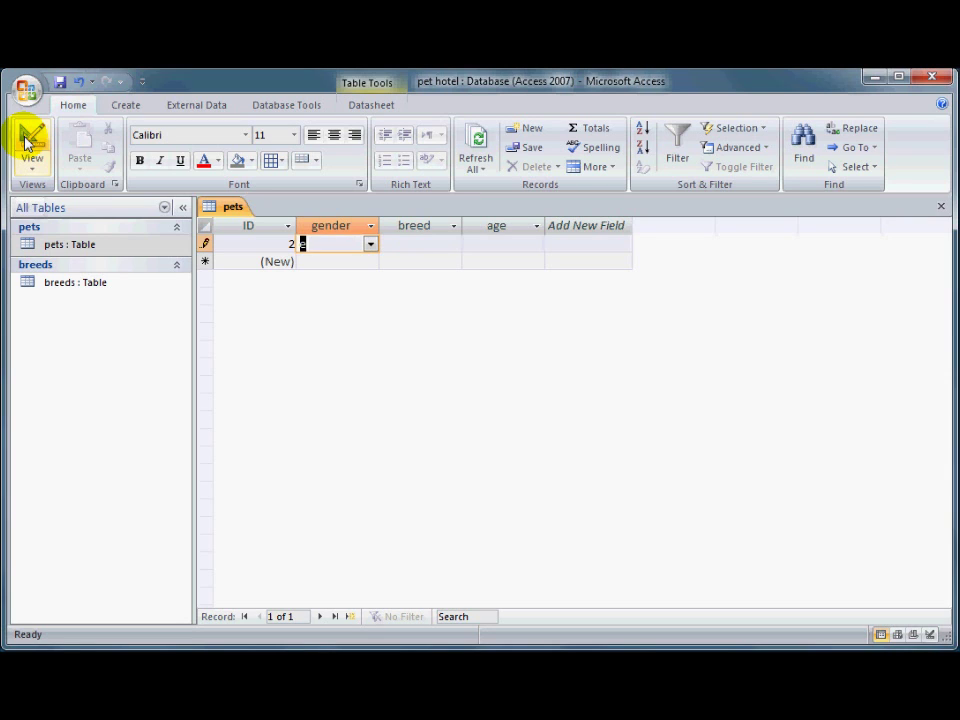
text(f)
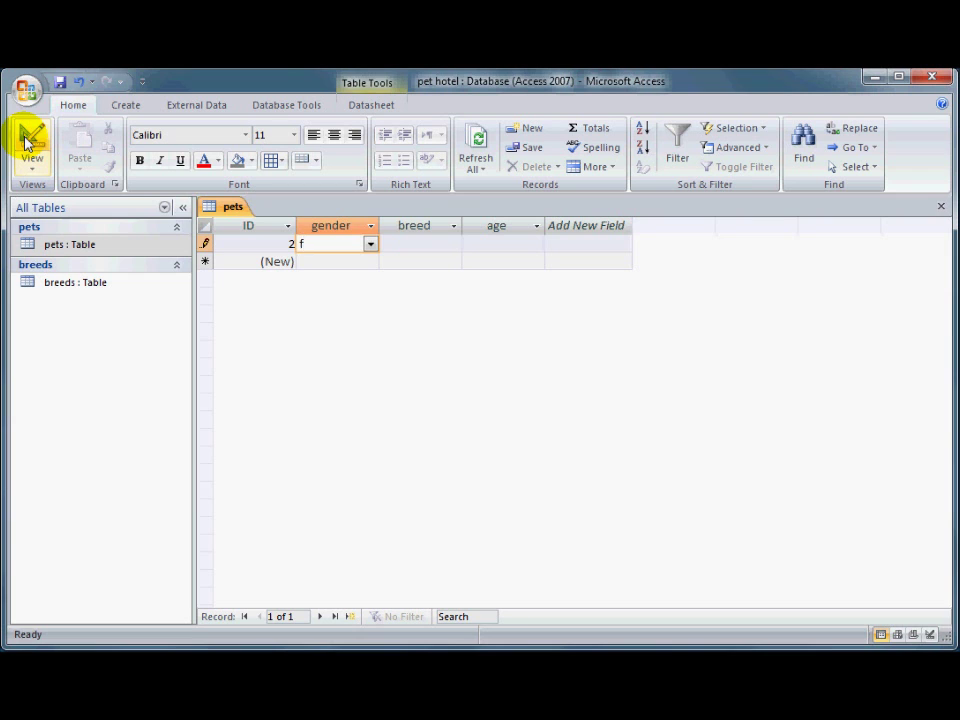
key(Tab)
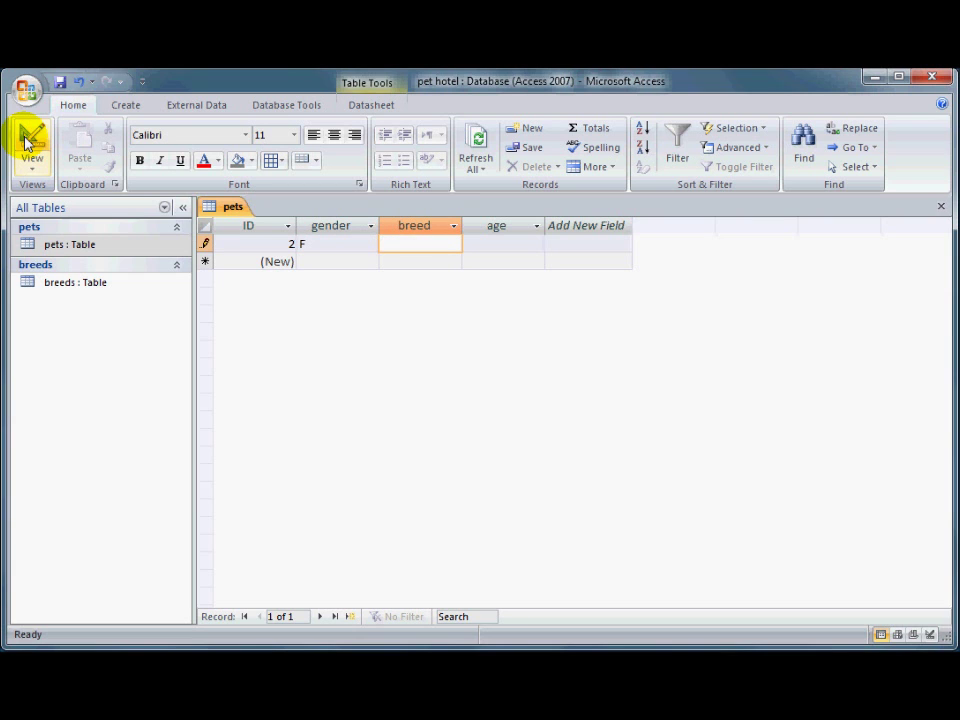
Return to Design view and start a lookup for the breed field that takes its values from the breeds table
click(27, 141)
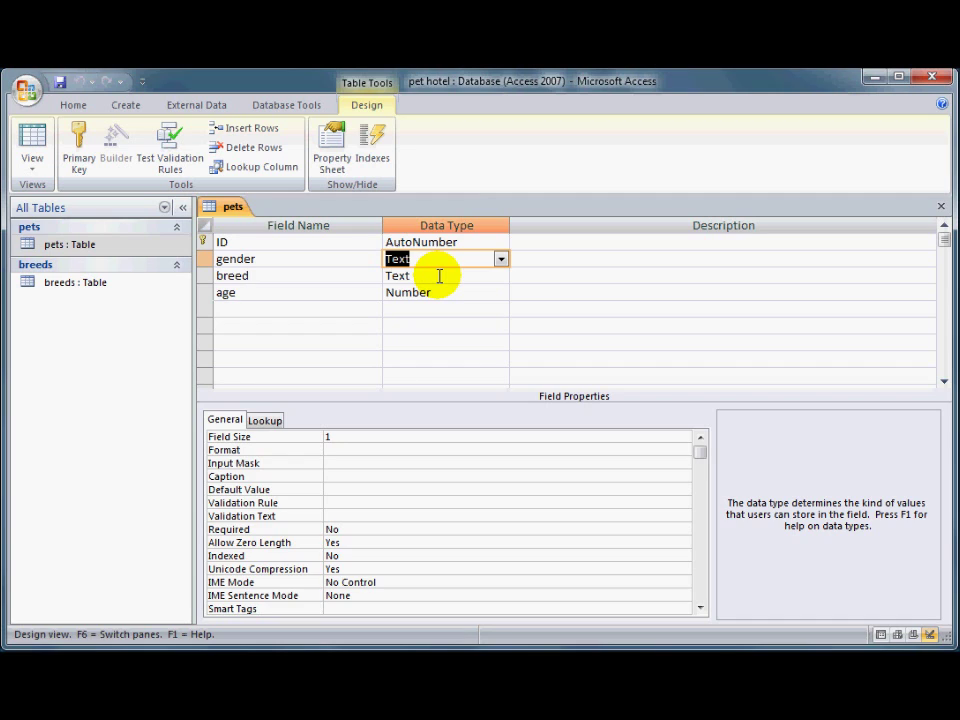
click(439, 276)
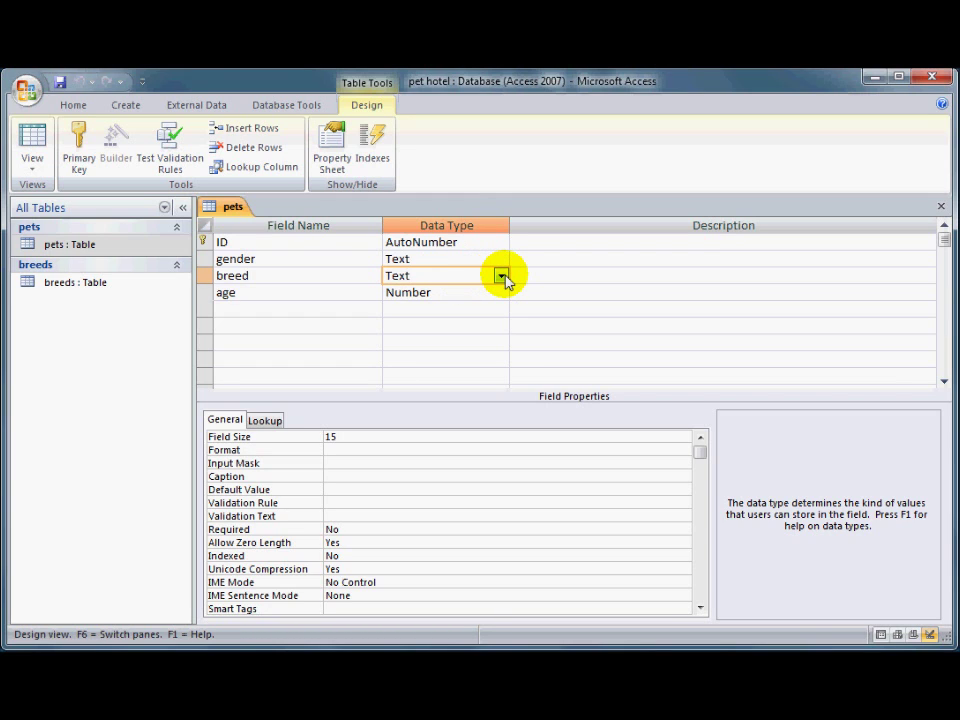
click(501, 276)
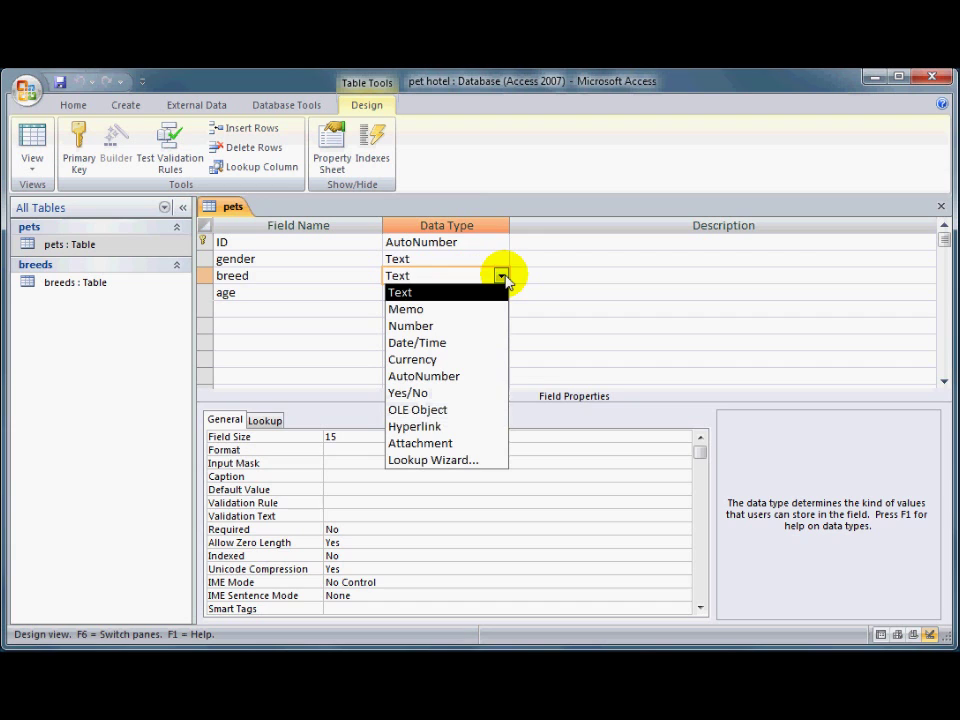
click(476, 462)
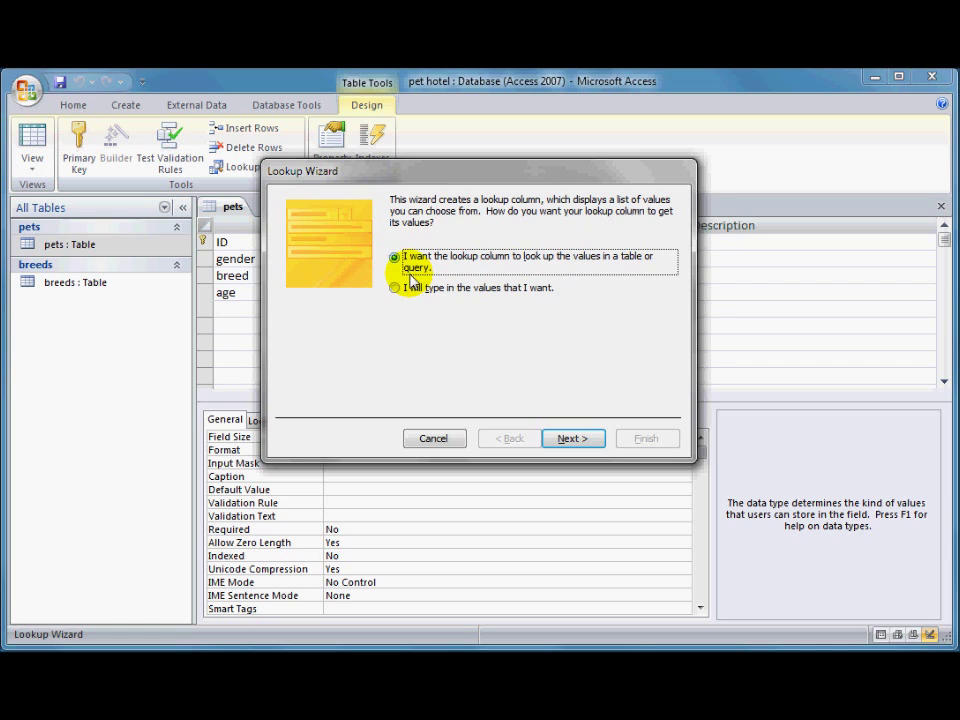
click(578, 440)
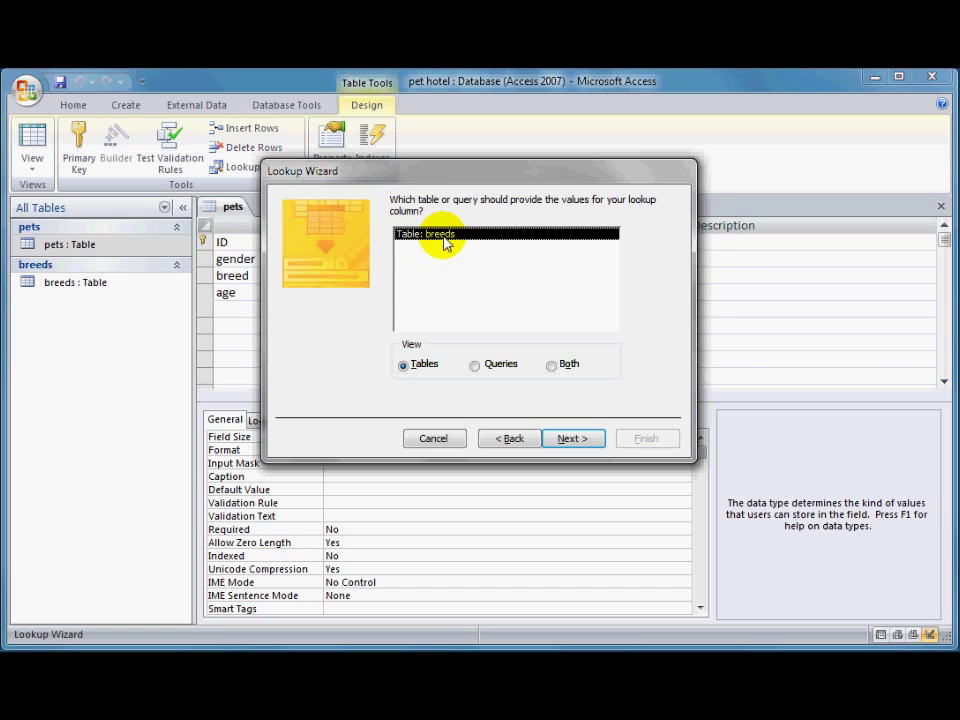
click(561, 442)
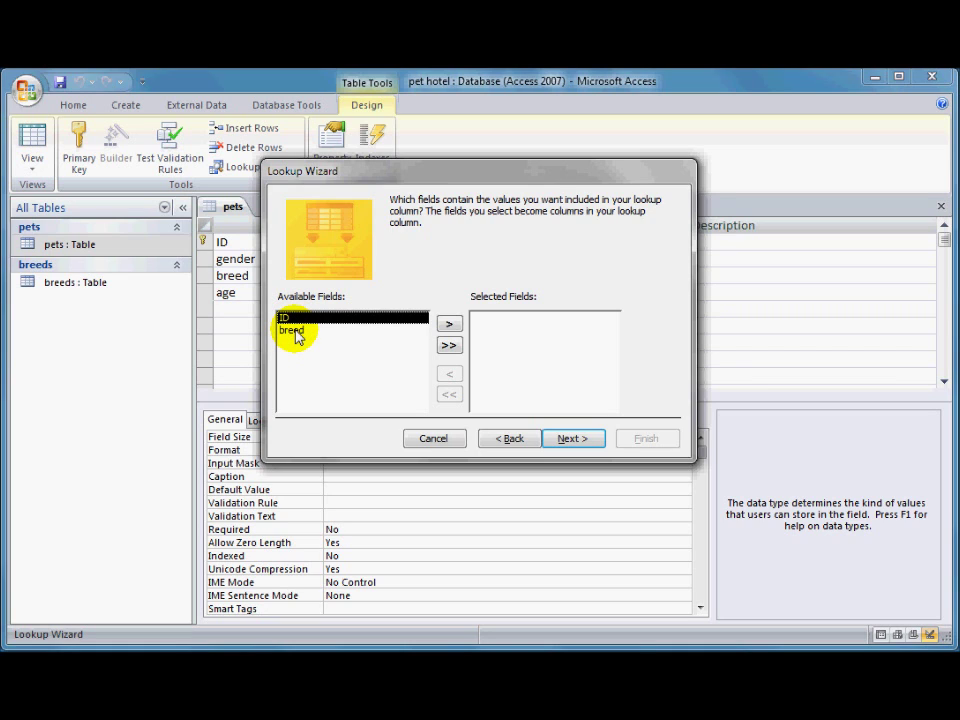
Use the breed field as the lookup's column and sort its items by breed in ascending order
double_click(296, 335)
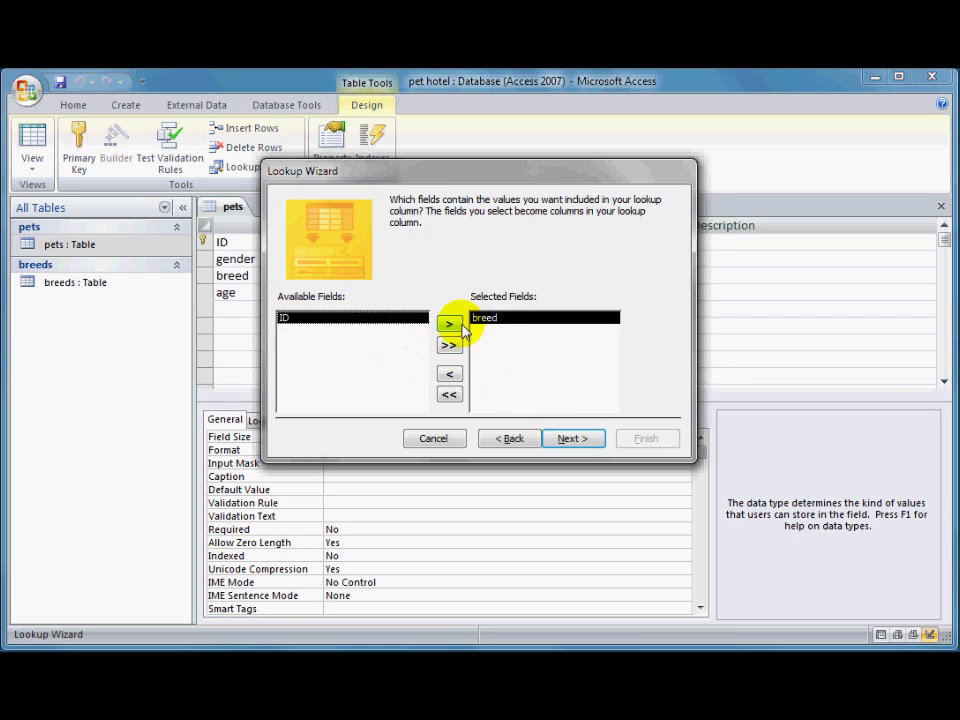
click(565, 442)
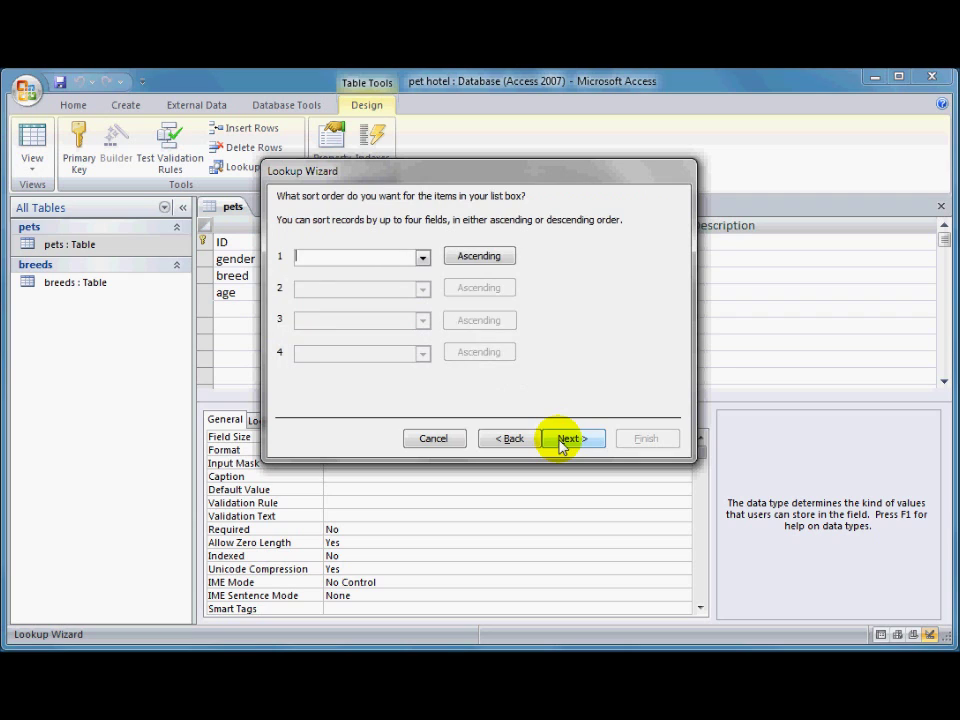
click(423, 260)
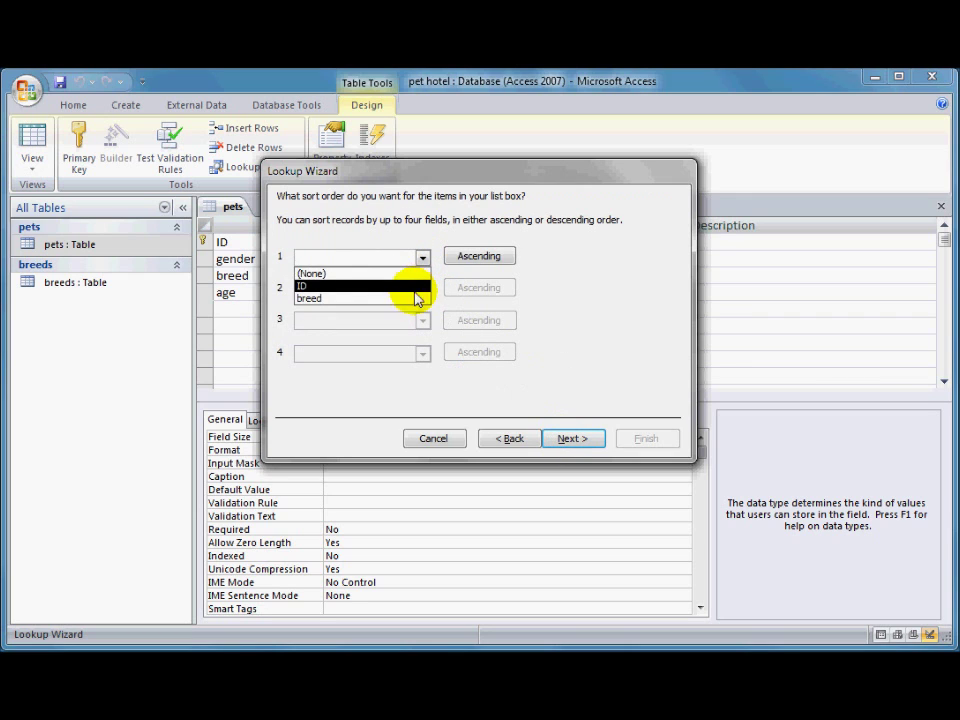
click(417, 298)
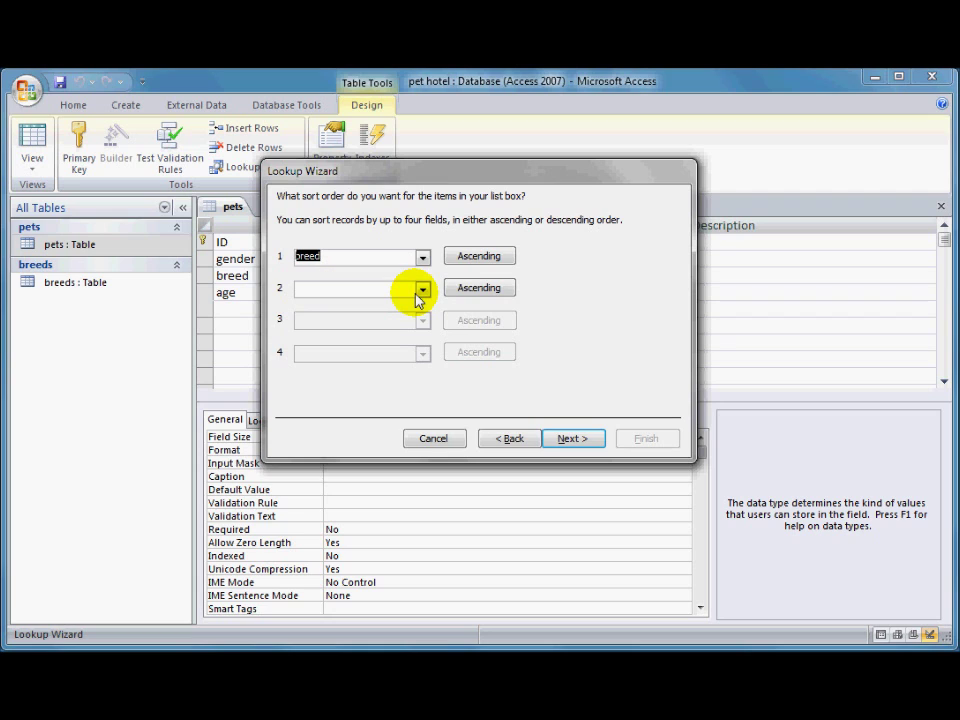
click(560, 440)
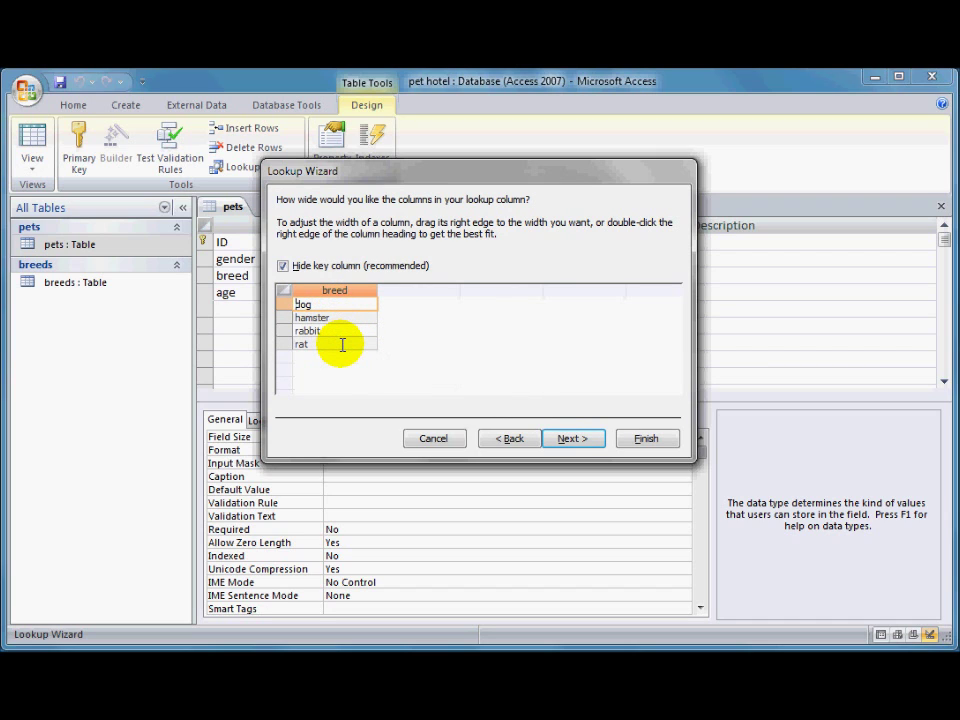
Finish the lookup with the key column hidden and the label breed, saving the pets table despite possible data loss
click(566, 439)
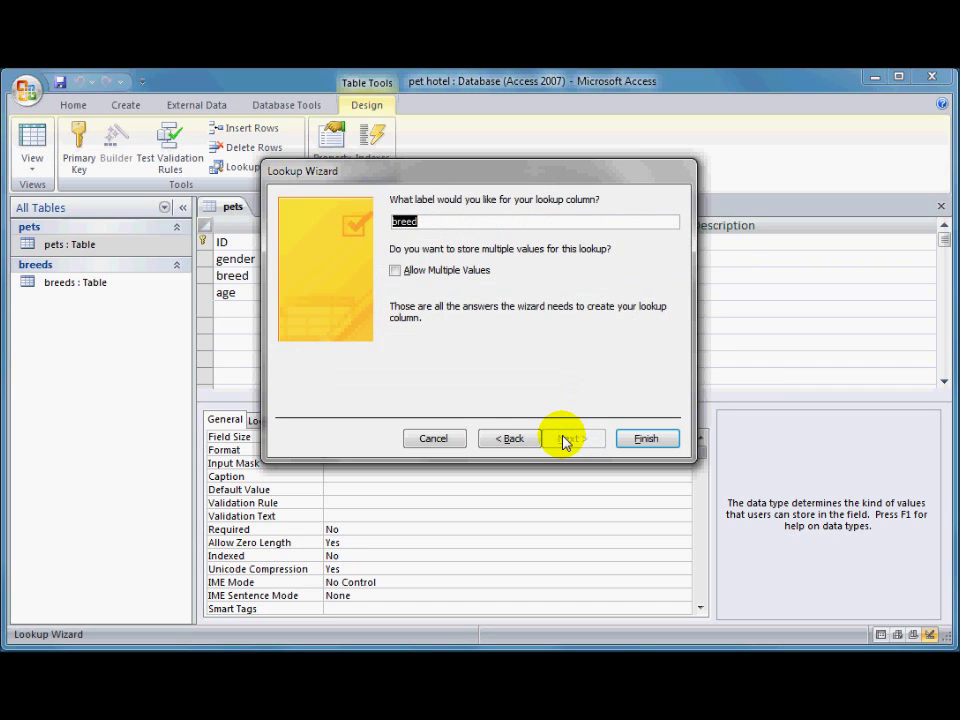
click(628, 441)
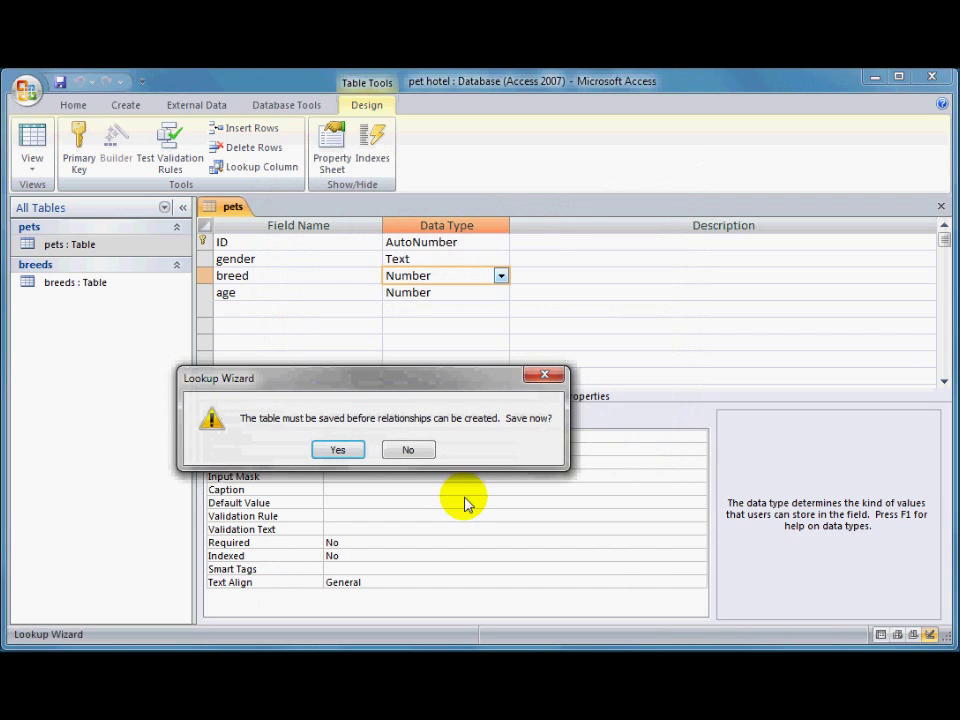
click(337, 451)
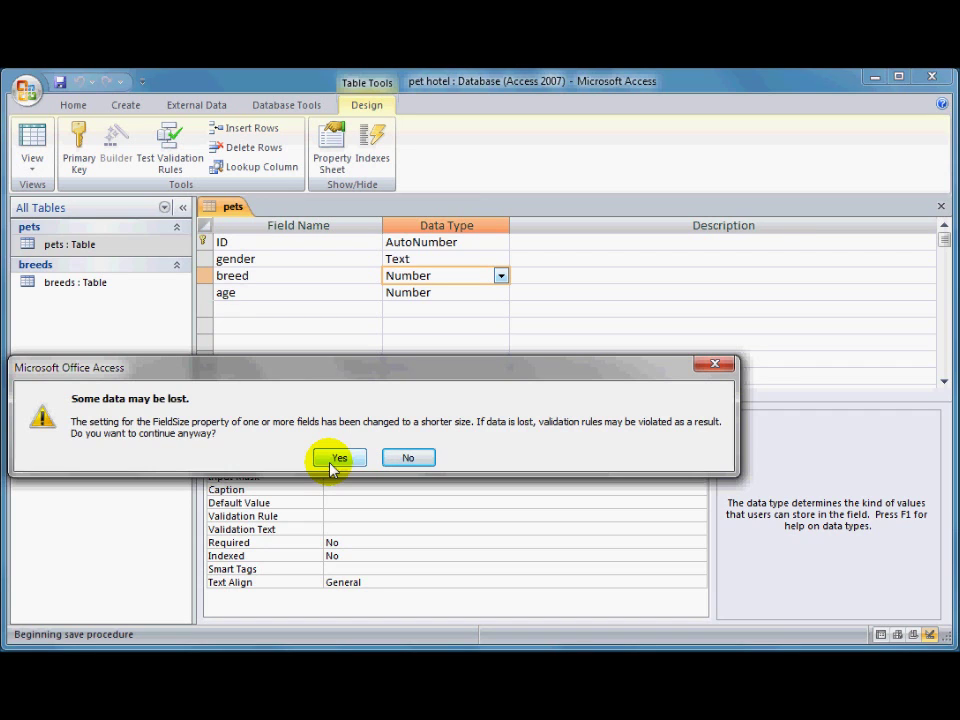
click(335, 462)
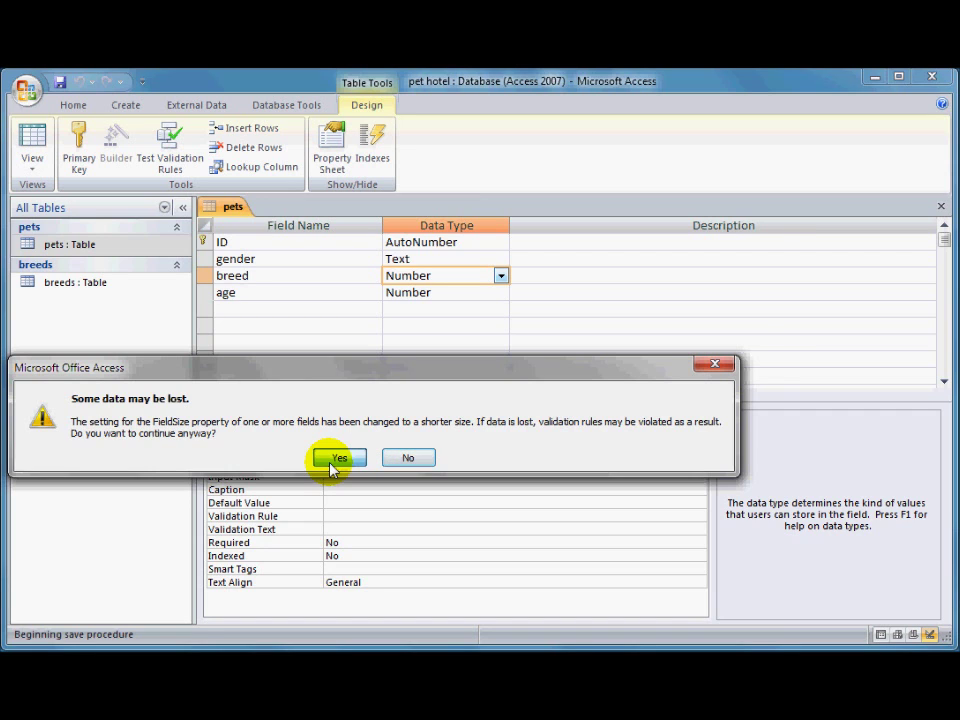
Switch the pets table to Datasheet view and check the choices in the record's breed lookup list
click(32, 143)
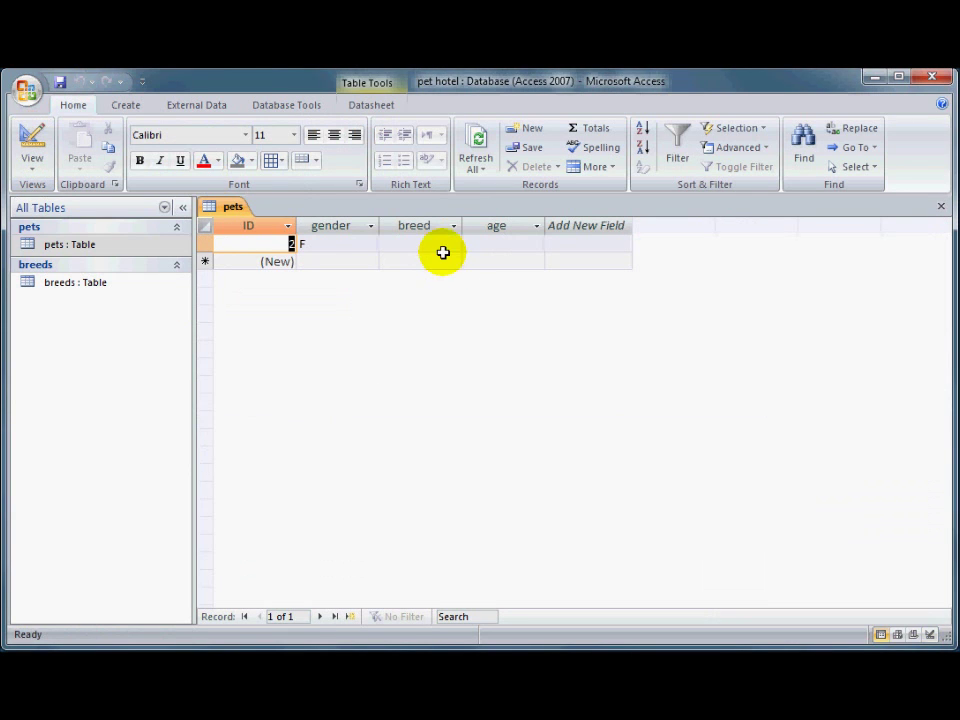
click(398, 243)
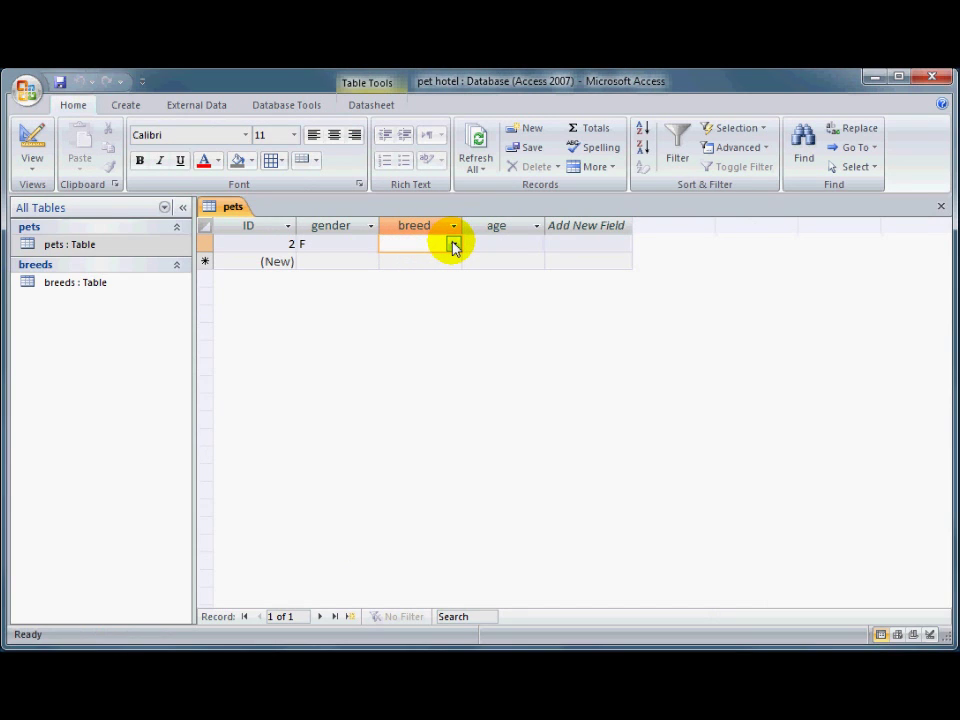
click(453, 246)
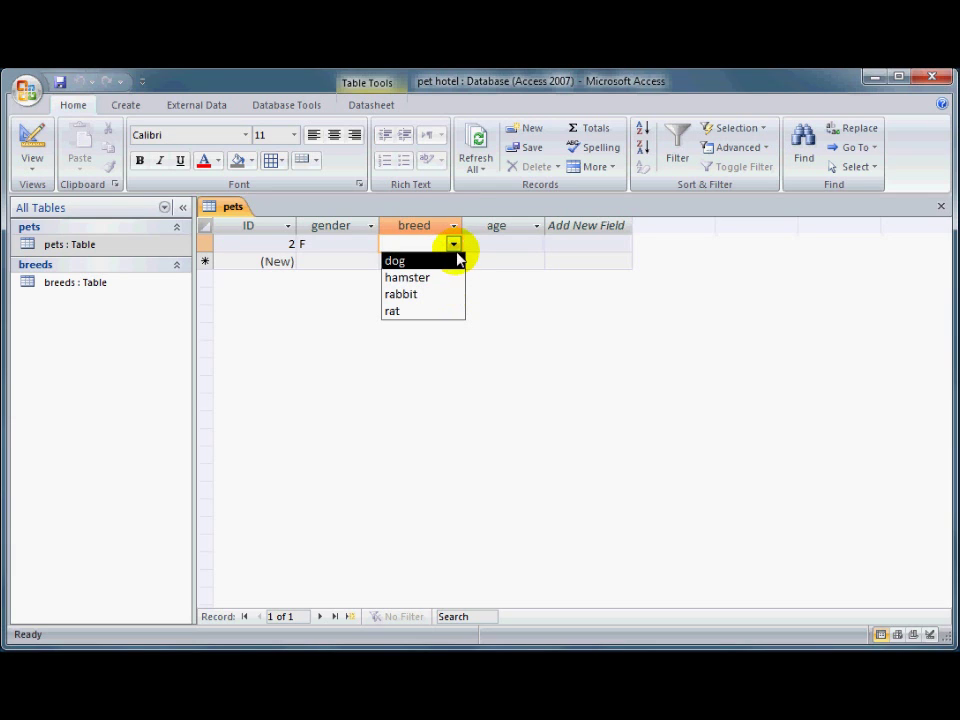
click(455, 246)
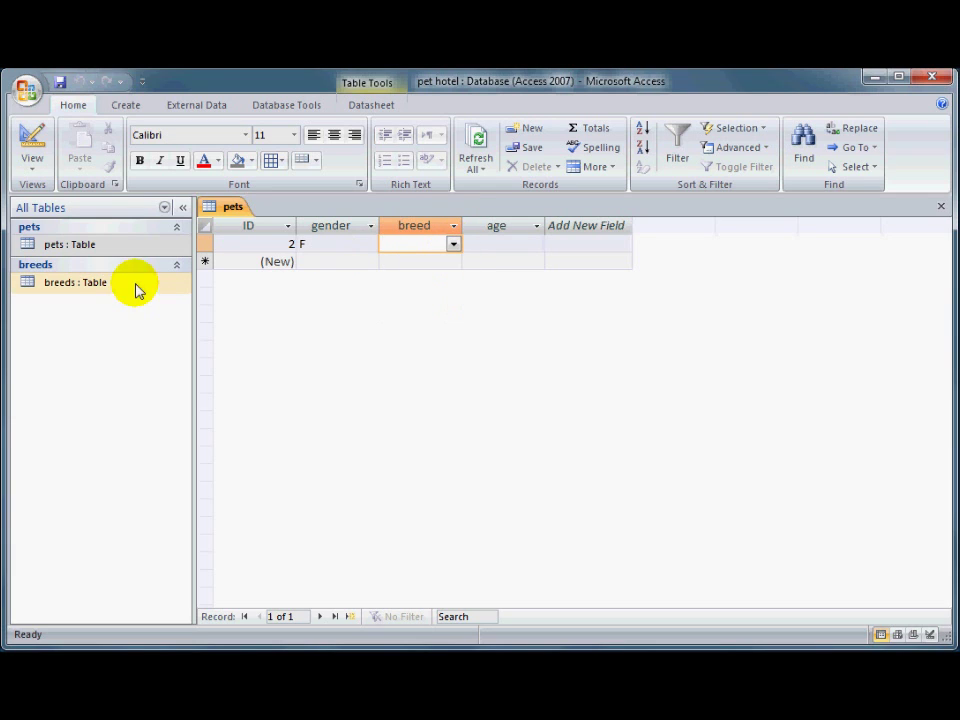
Open the breeds table, add ferret as a new breed record, and close the table
double_click(82, 288)
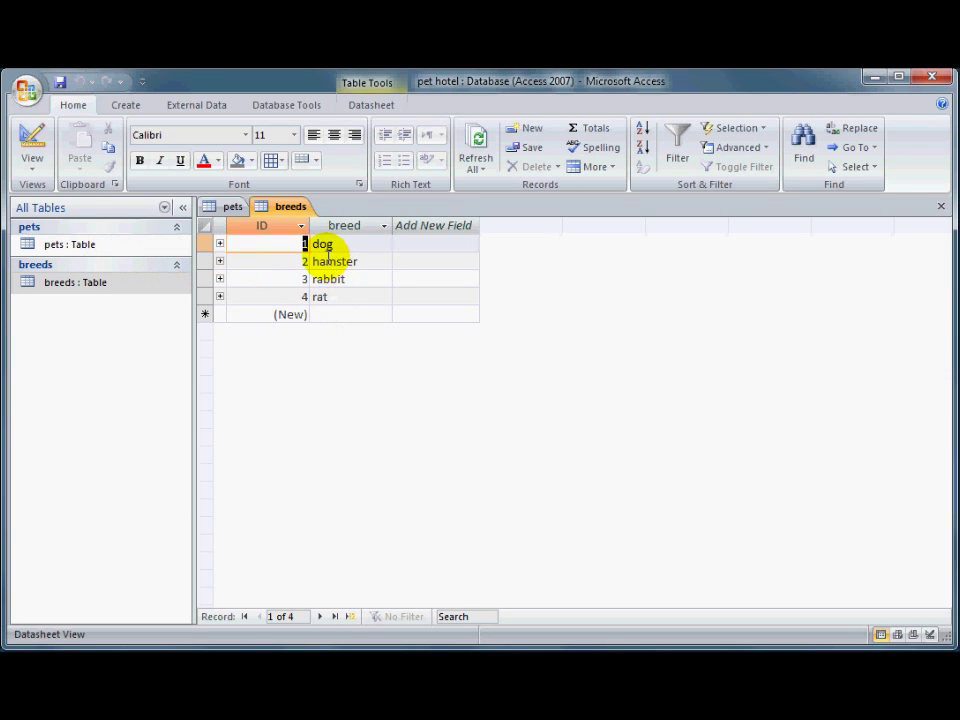
click(342, 314)
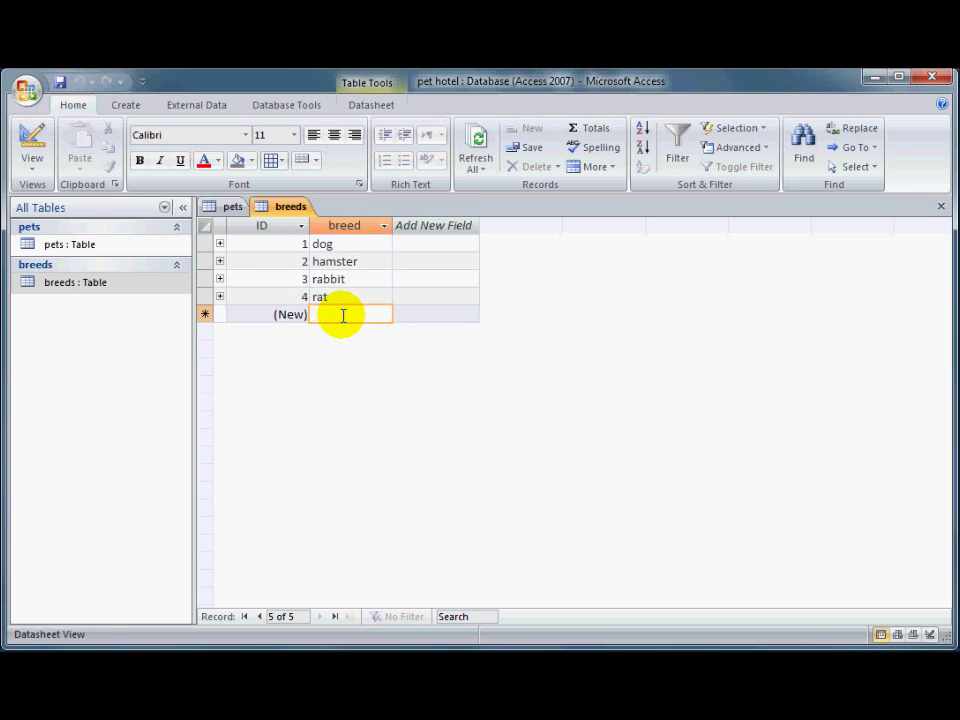
text(ferrets)
key(BackSpace)
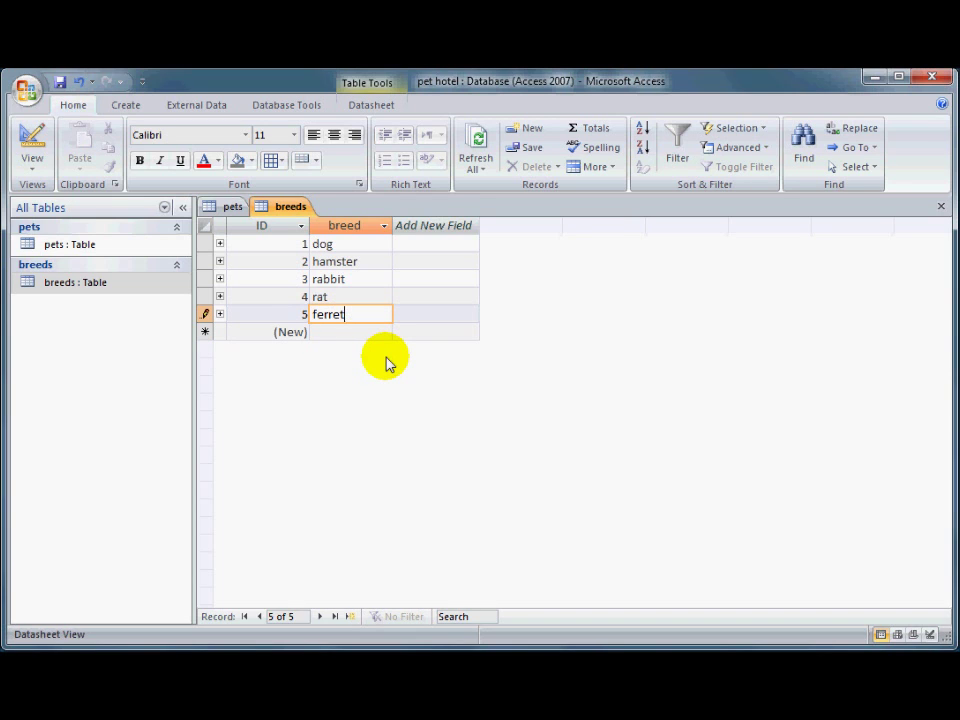
key(Tab)
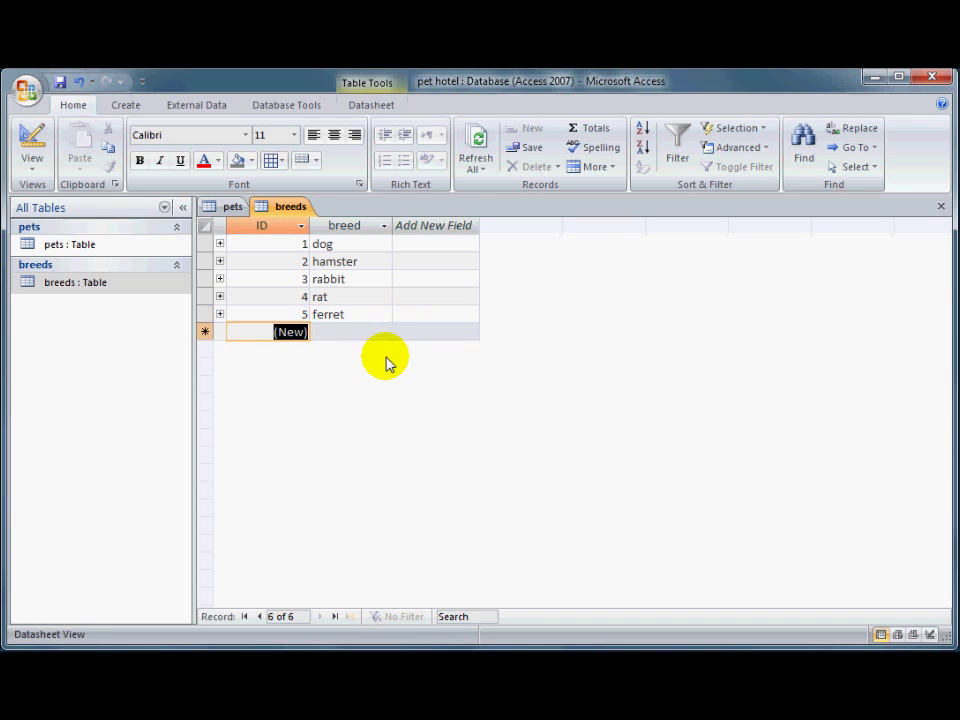
click(940, 206)
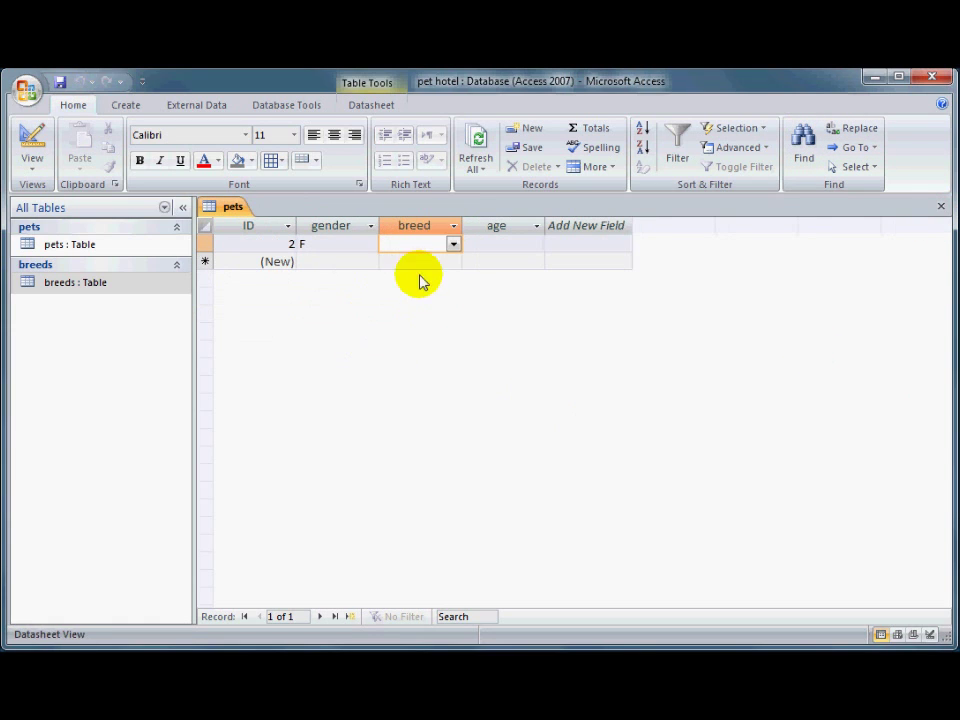
Check the pets record's breed lookup list for the newly added breed
click(453, 245)
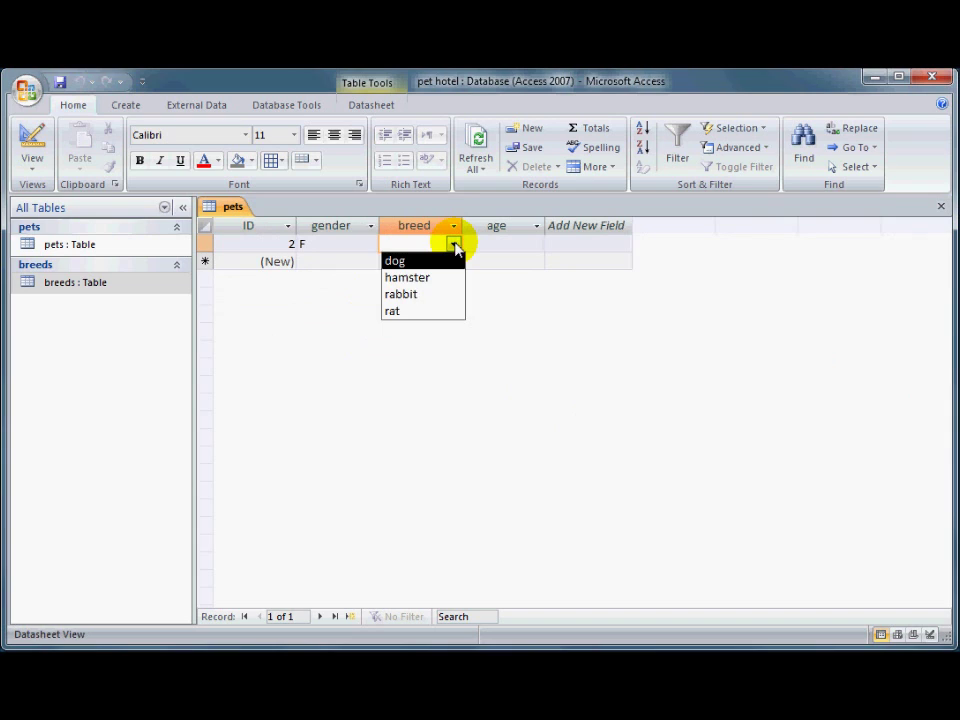
click(453, 245)
click(453, 245)
click(453, 245)
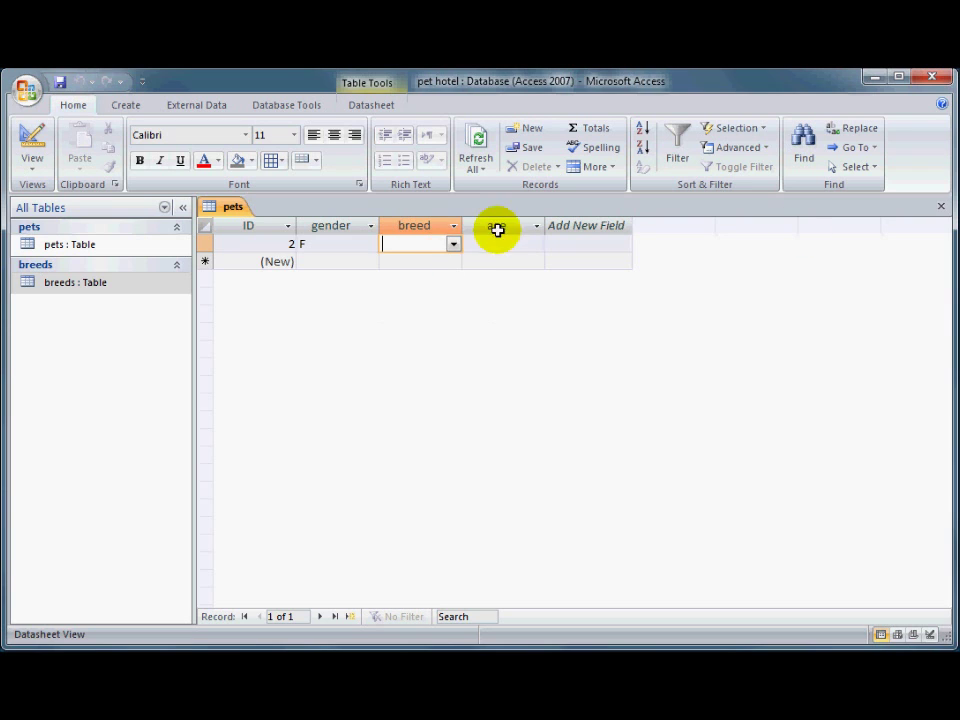
Close and reopen the pets table to refresh its lookup, and check the record's breed list again
click(941, 207)
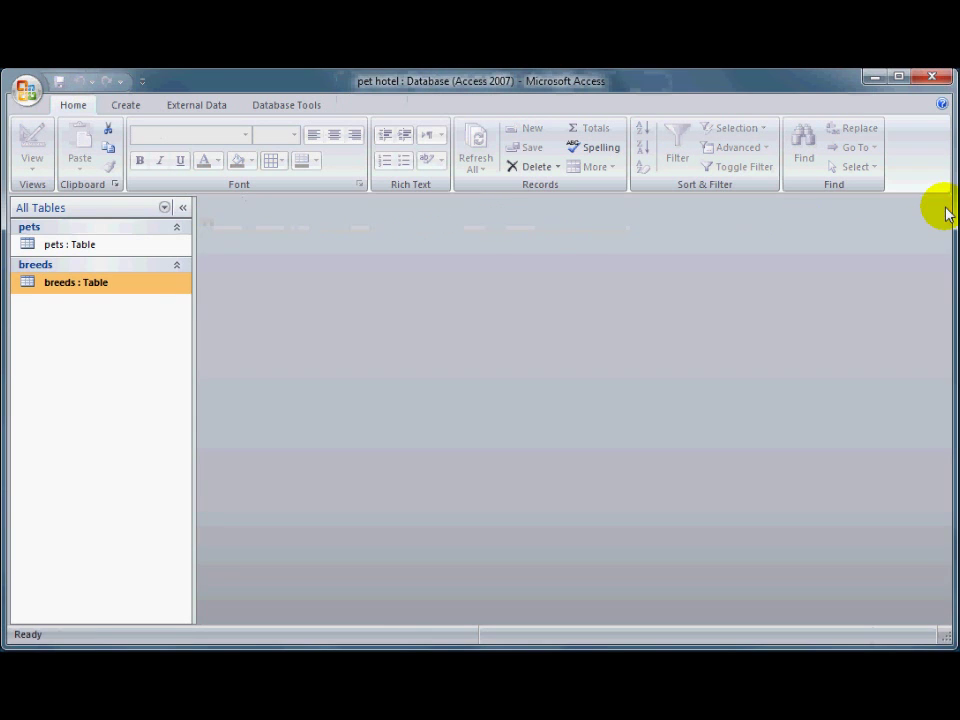
double_click(71, 245)
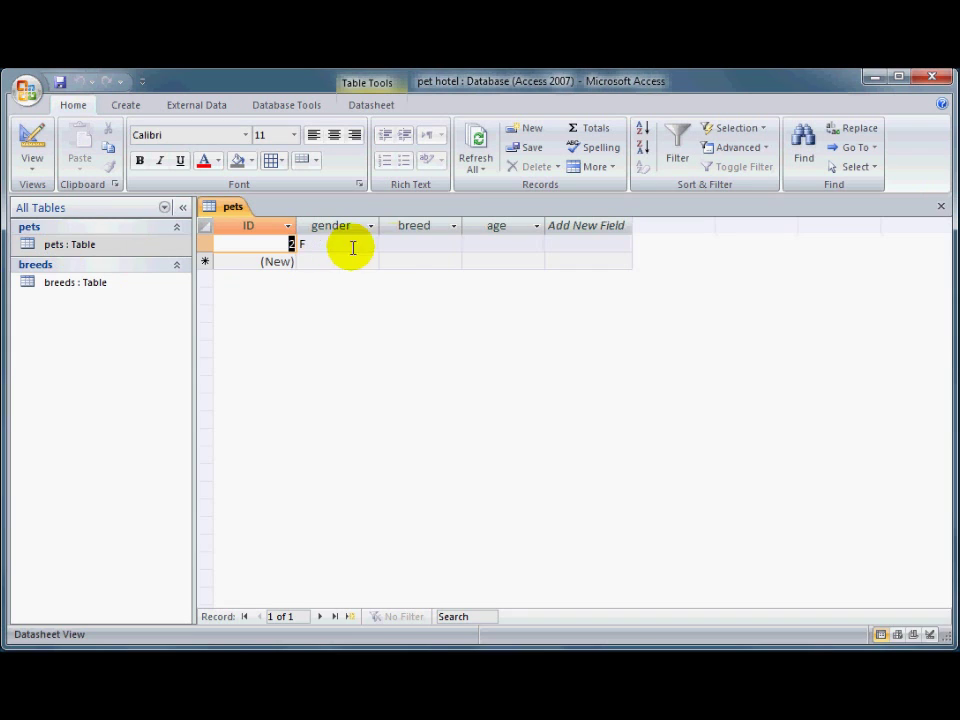
click(415, 245)
click(453, 245)
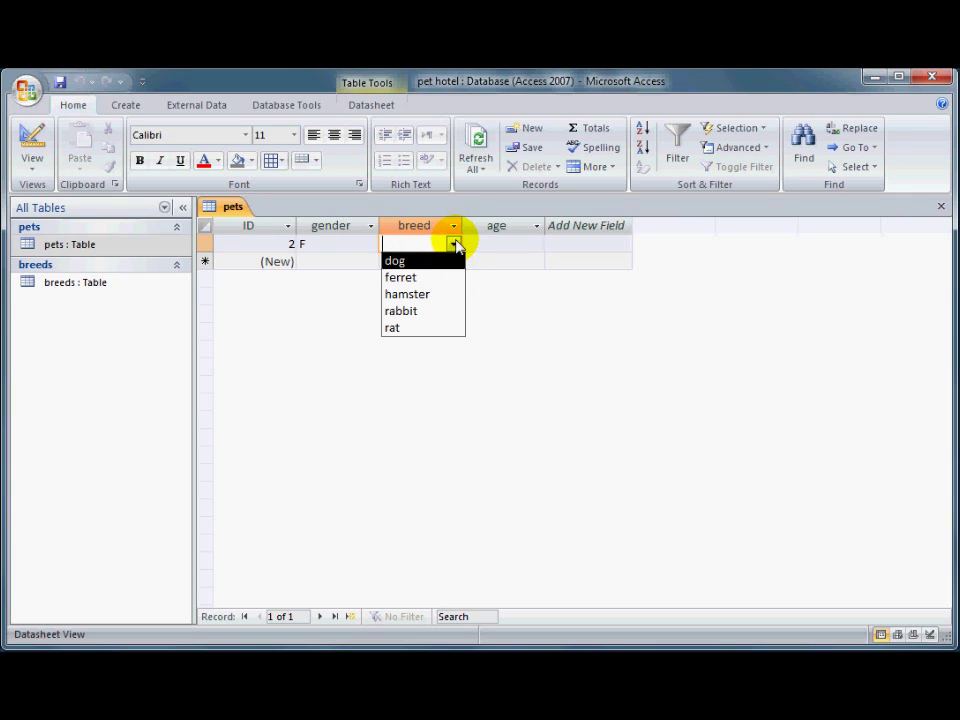
click(454, 246)
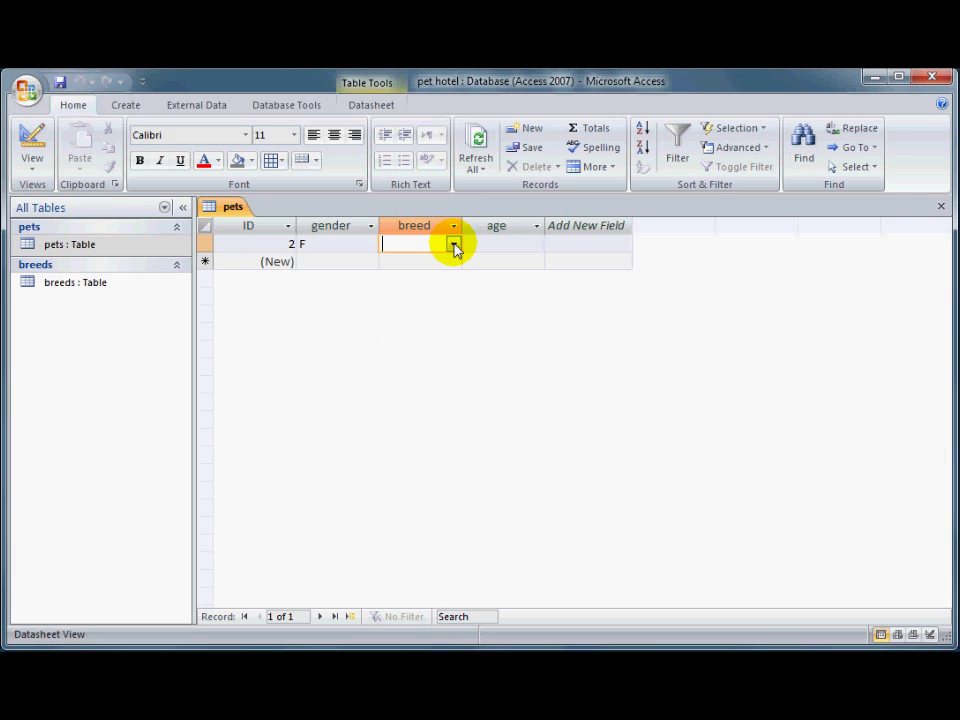